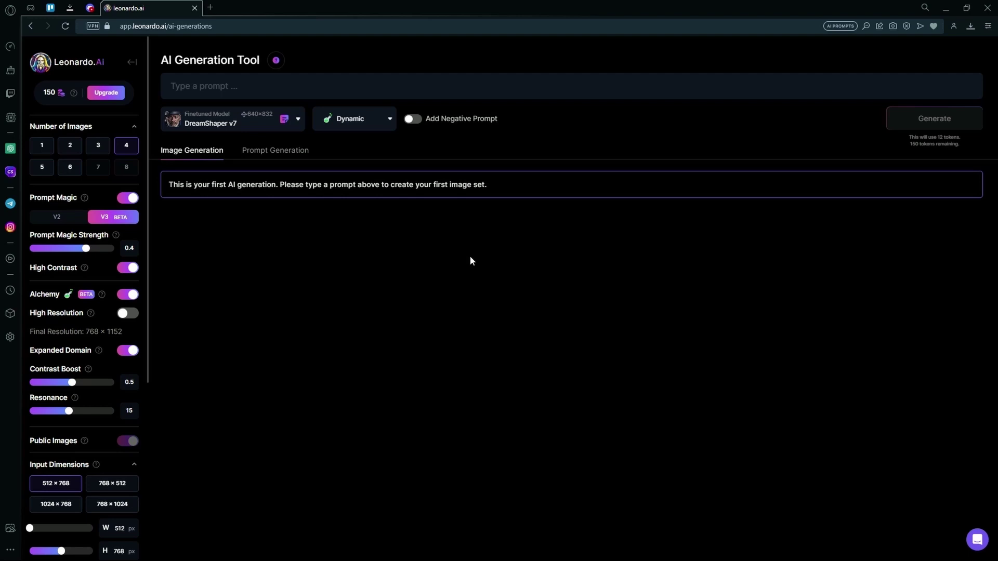
Return to the image generator, search community models for 'coloring book', and generate with Anime Girl Coloring Book
{"action": "left_click", "coordinate": [134, 61]}
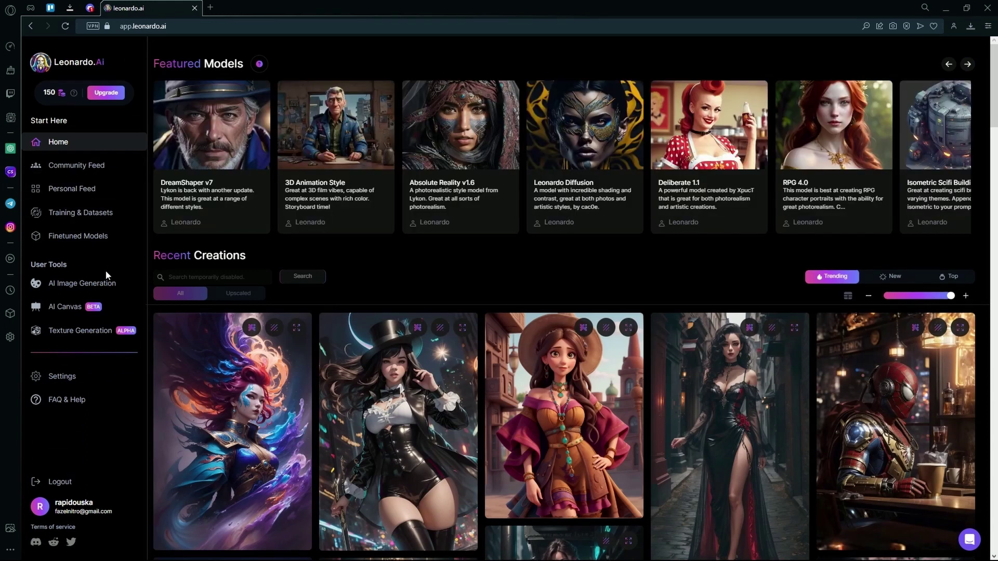
{"action": "left_click", "coordinate": [104, 283]}
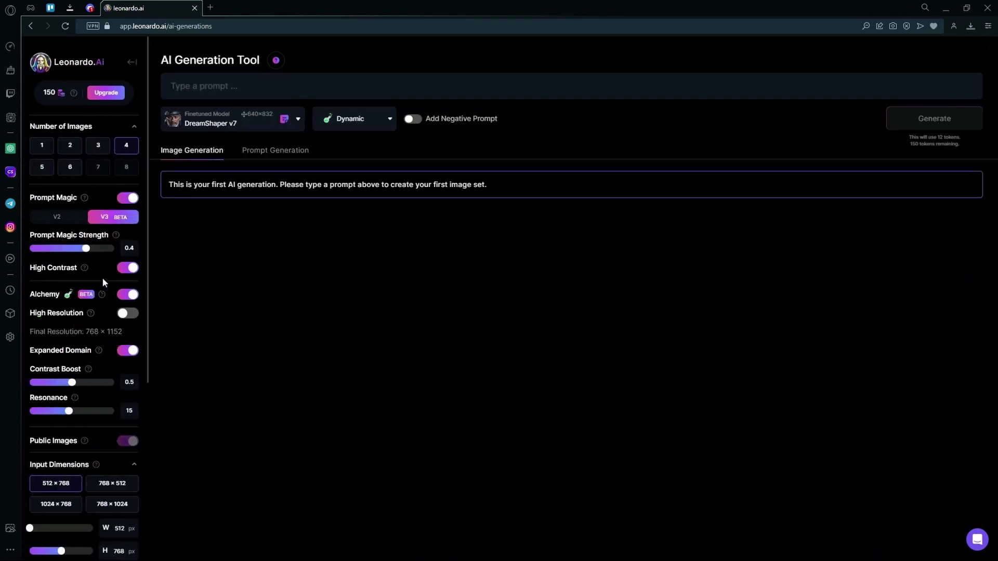
{"action": "left_click", "coordinate": [283, 121]}
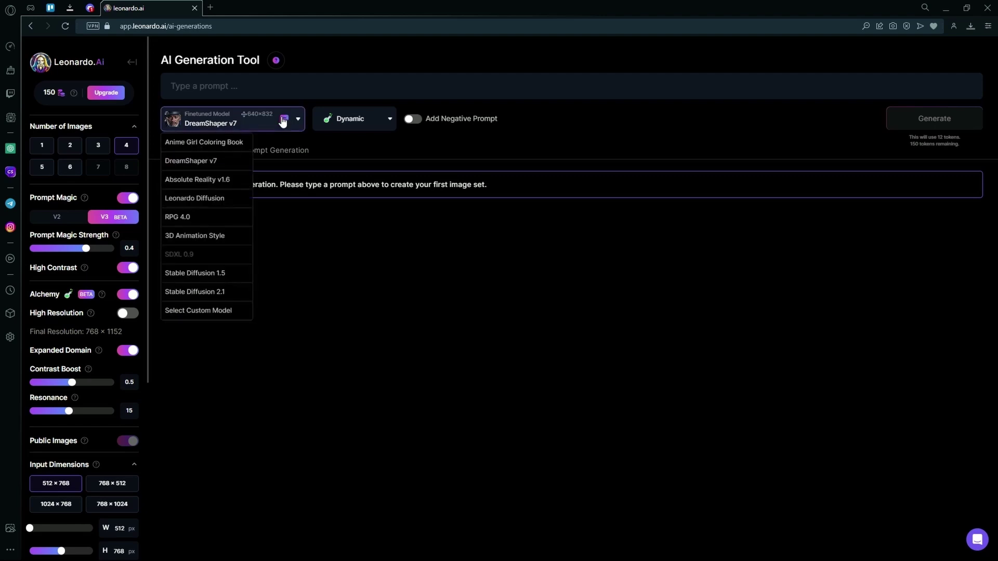
{"action": "left_click", "coordinate": [207, 312]}
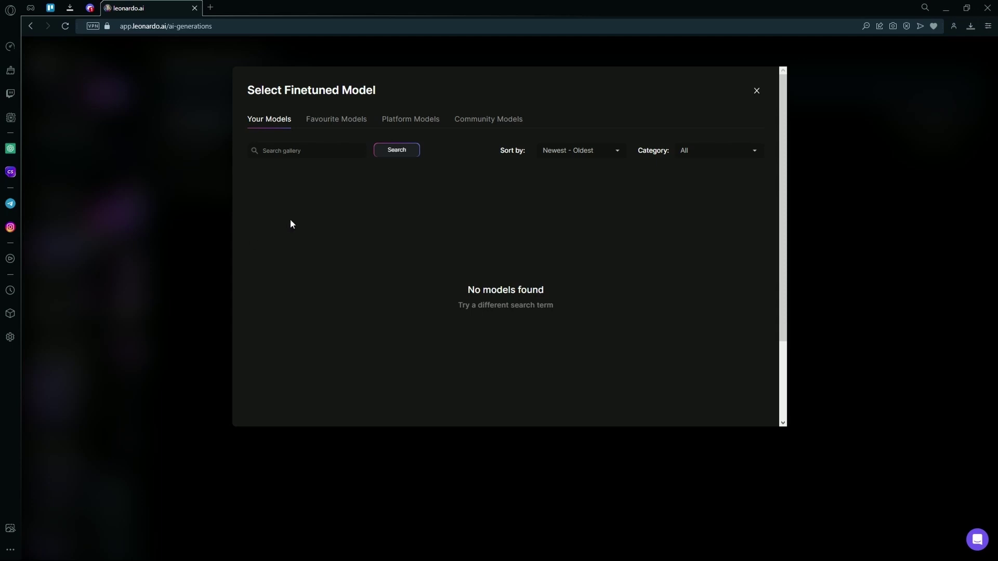
{"action": "left_click", "coordinate": [476, 122]}
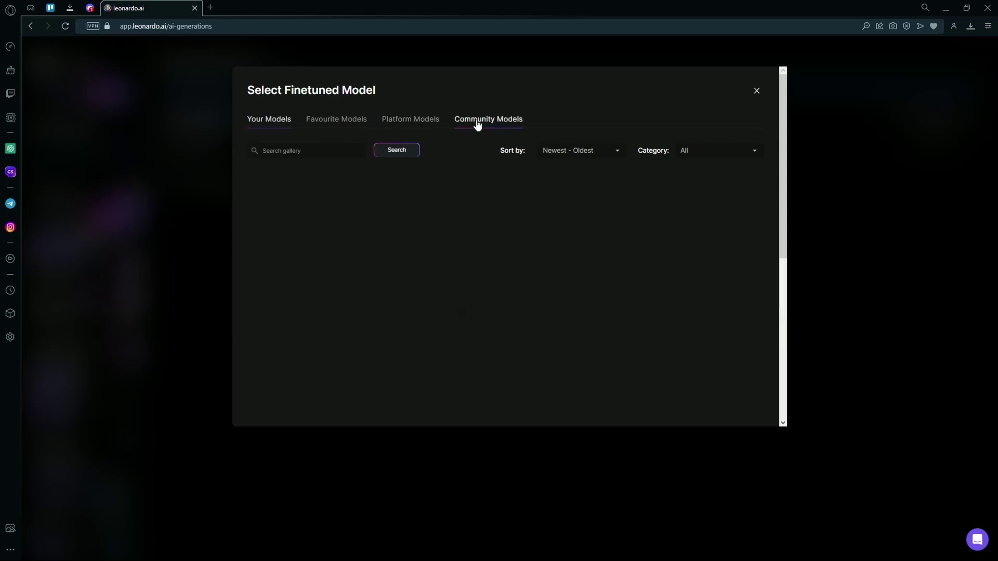
{"action": "left_click", "coordinate": [320, 155]}
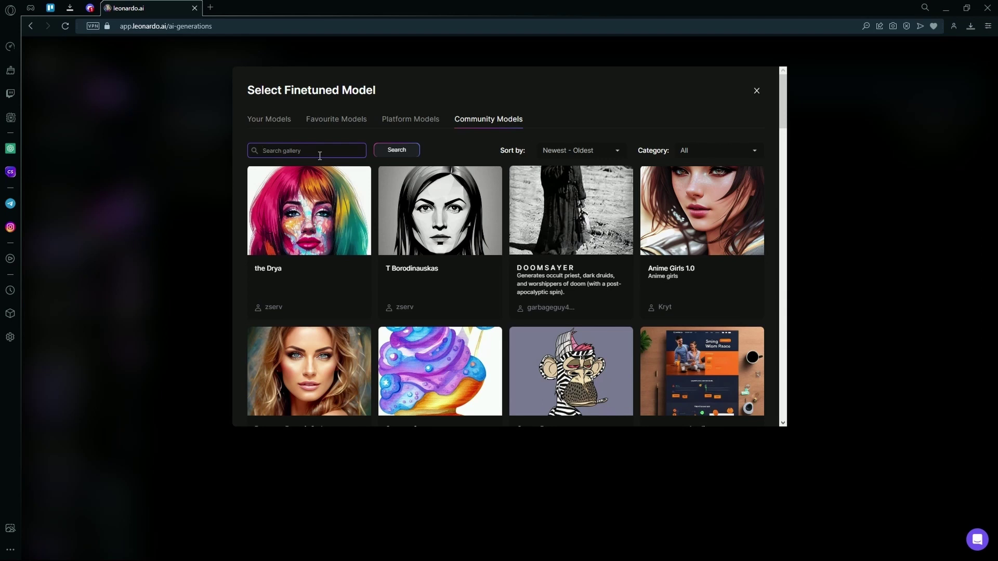
{"action": "type", "text": "coloring book"}
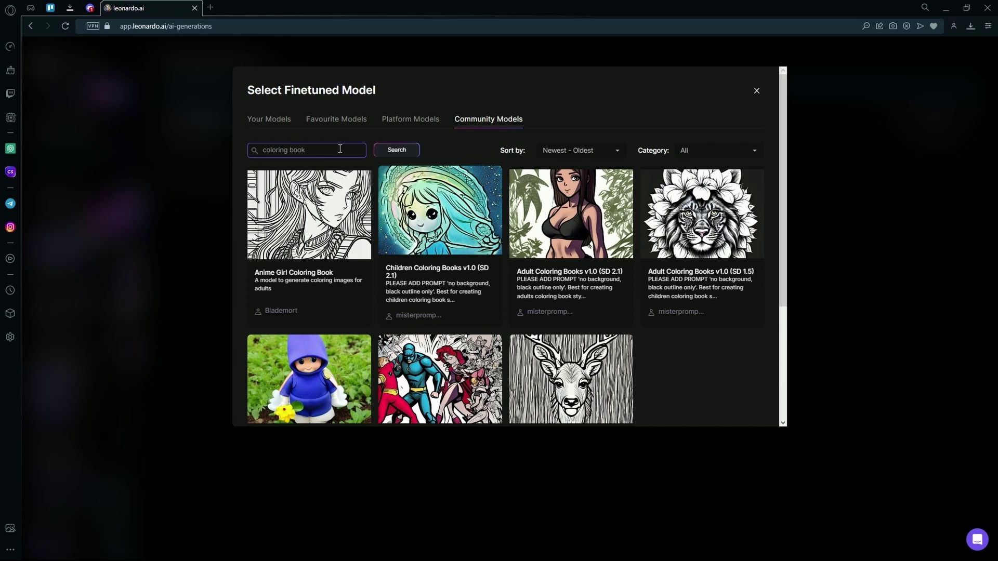
{"action": "left_click", "coordinate": [306, 221]}
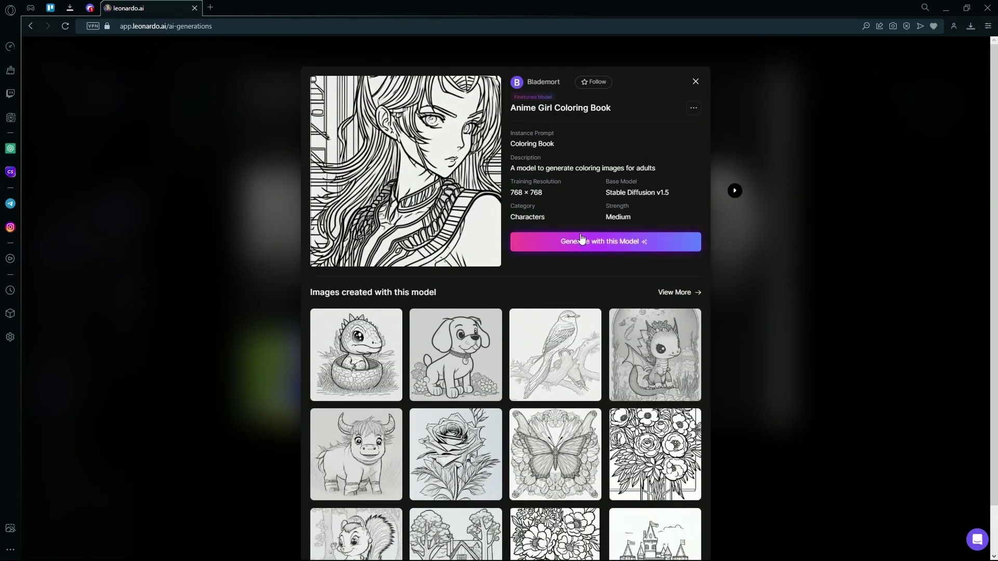
{"action": "left_click", "coordinate": [584, 239]}
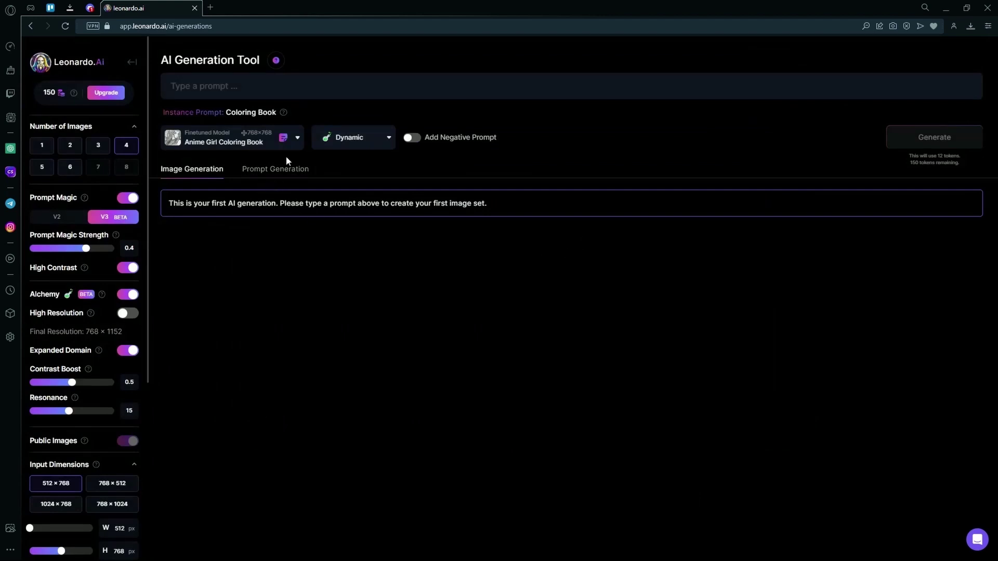
Set the style preset to None and add negative prompt 'Poorly drawn paws, Blue color, red color, green color, shading'
{"action": "left_click", "coordinate": [356, 148]}
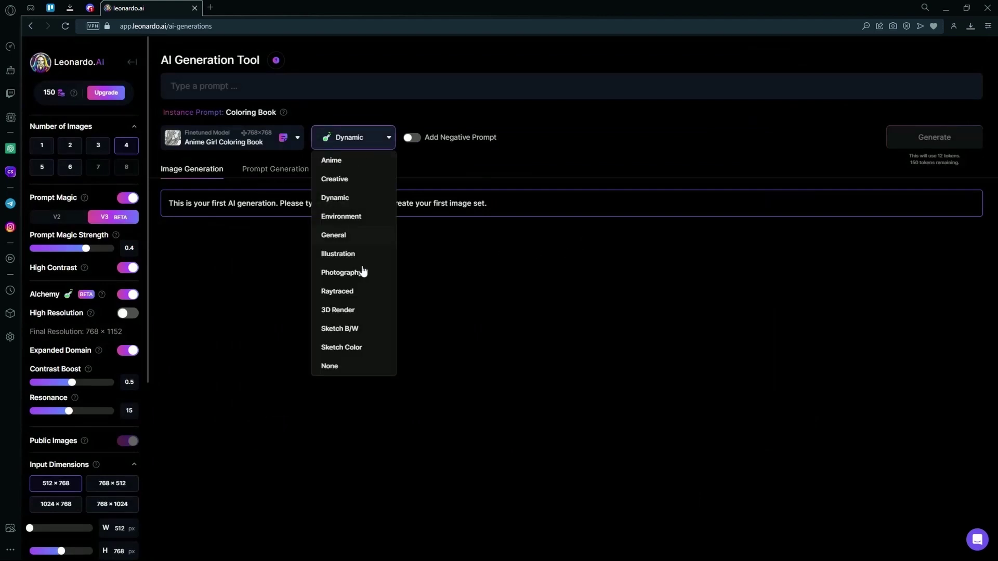
{"action": "left_click", "coordinate": [352, 366]}
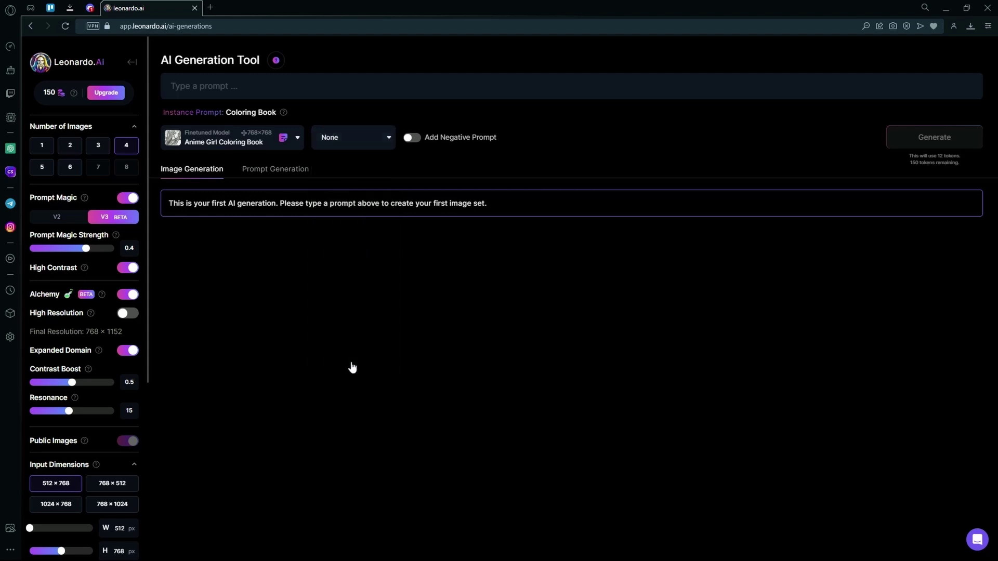
{"action": "left_click", "coordinate": [412, 138]}
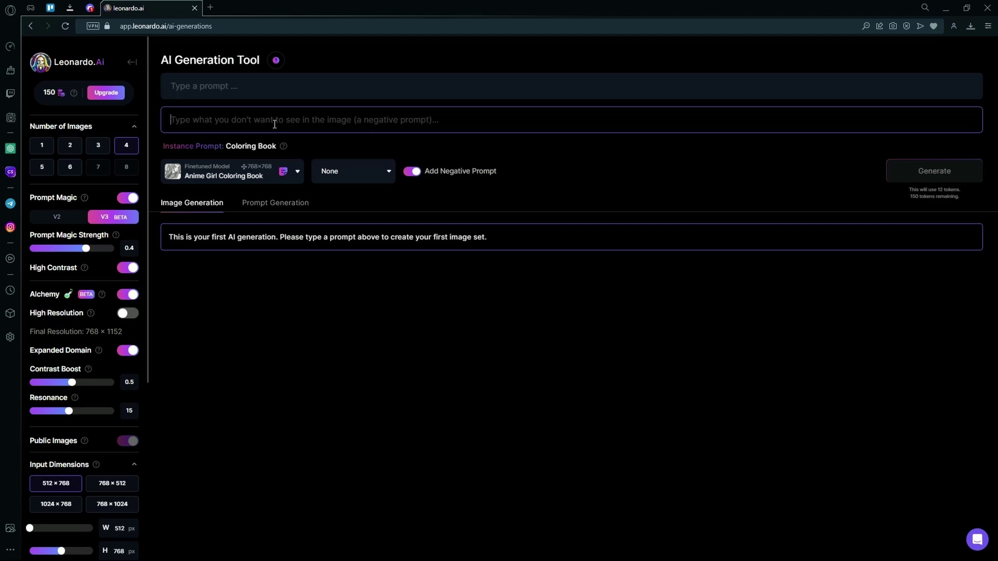
{"action": "type", "text": "Poorly d"}
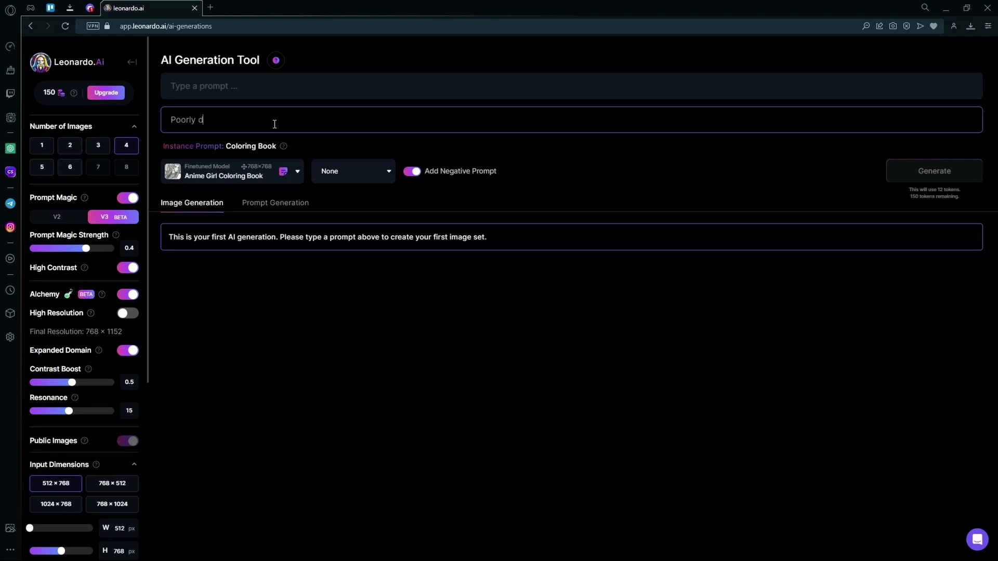
{"action": "type", "text": "rawn paws, Blue color, red color, gre"}
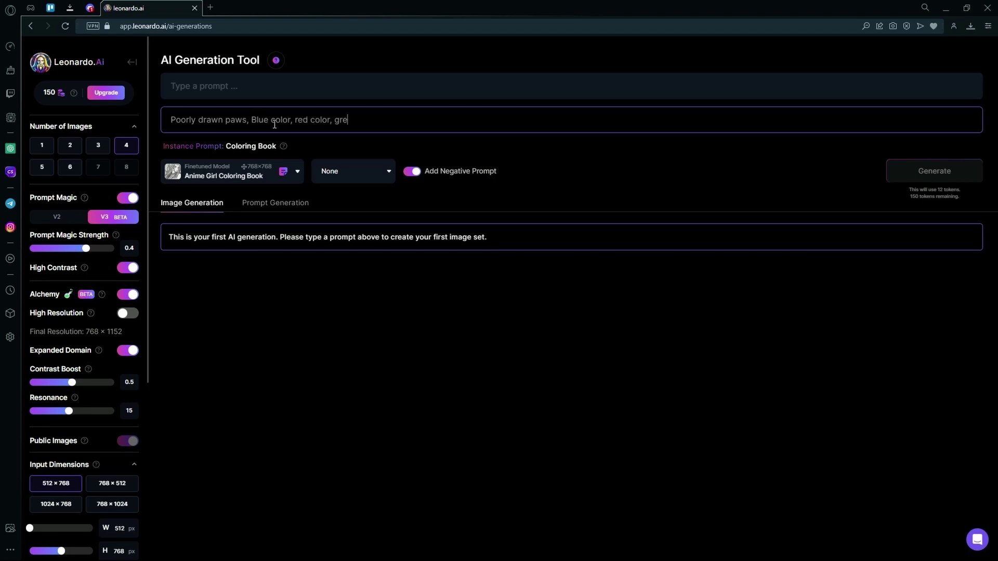
{"action": "type", "text": "en color, shading"}
Draft a 'Watercolor page, Dog with a kitten, Line art' prompt, then erase it entirely
{"action": "left_click", "coordinate": [255, 88]}
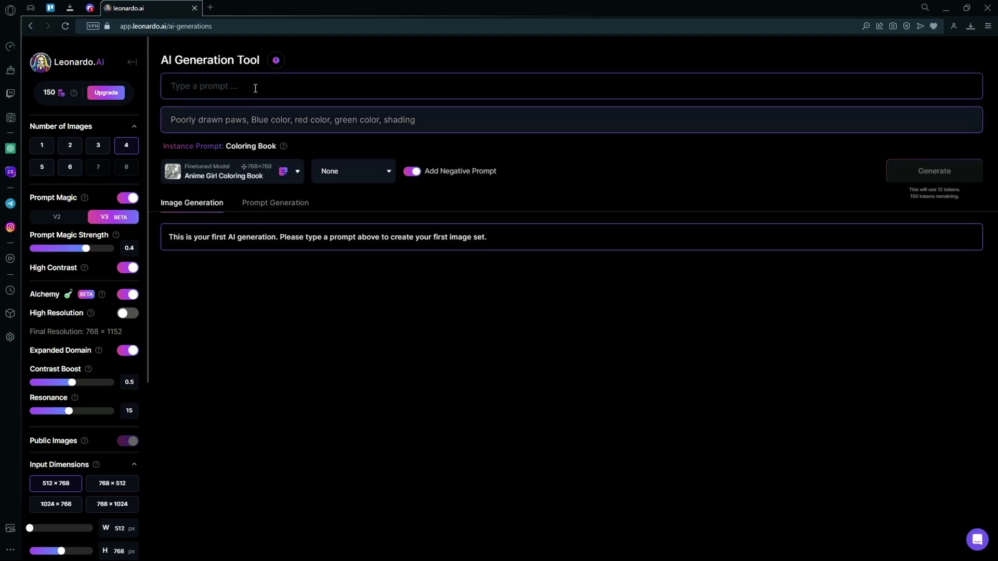
{"action": "type", "text": "W"}
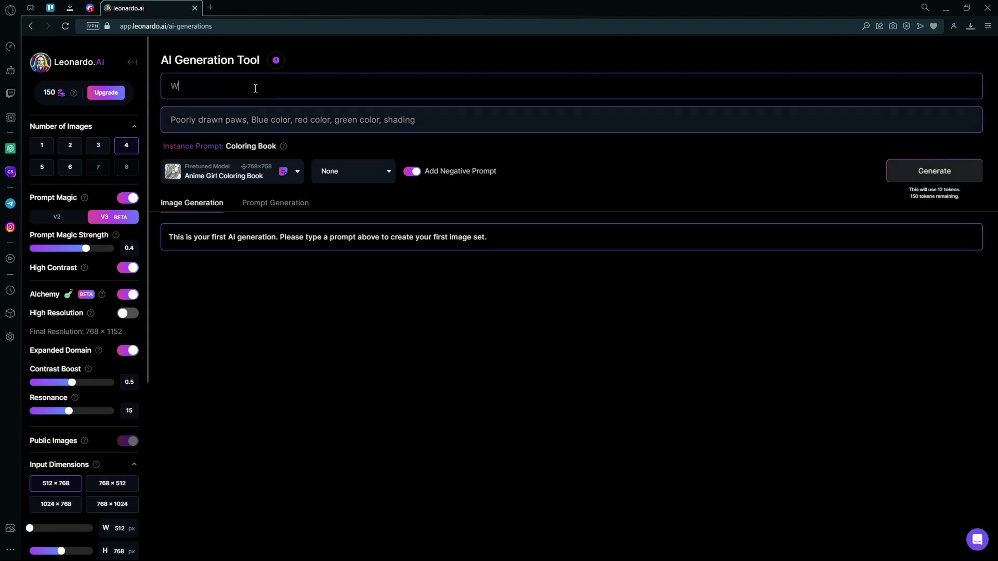
{"action": "type", "text": "atercolor page, Dog with a kitten, Line art"}
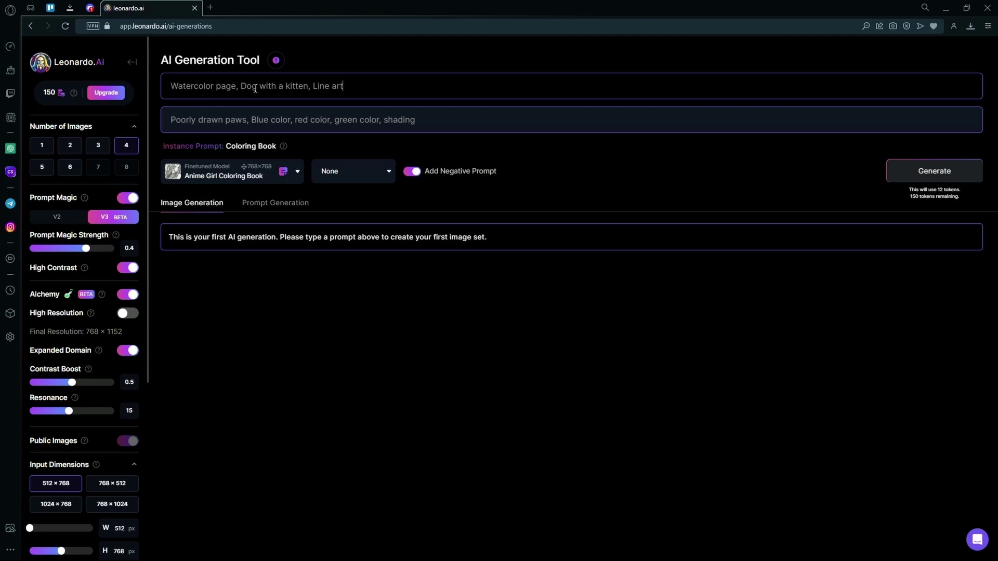
{"action": "type", "text": ", thick lines, whi"}
{"action": "type", "text": "te and b"}
{"action": "type", "text": "ladc"}
{"action": "key", "text": "BackSpace"}
{"action": "type", "text": "ck"}
{"action": "left_click_drag", "start_coordinate": [242, 85], "coordinate": [443, 87]}
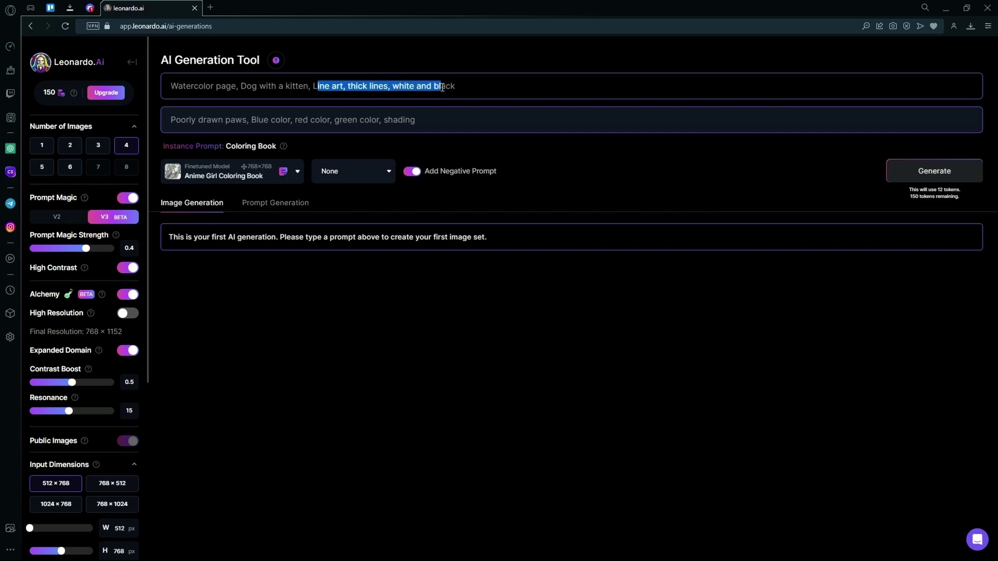
{"action": "left_click", "coordinate": [442, 87]}
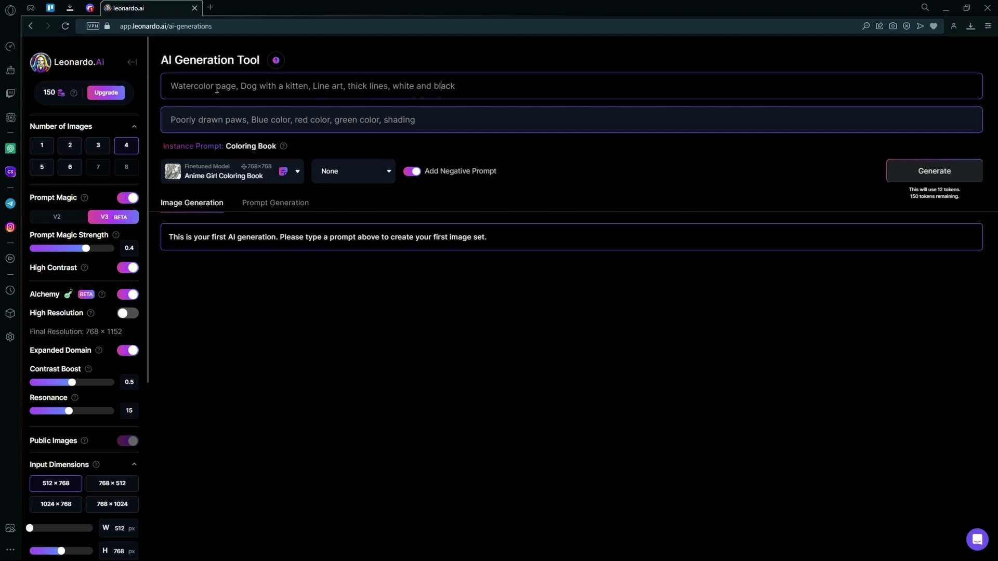
{"action": "left_click_drag", "start_coordinate": [214, 90], "coordinate": [193, 92]}
{"action": "left_click_drag", "start_coordinate": [456, 87], "coordinate": [9, 88]}
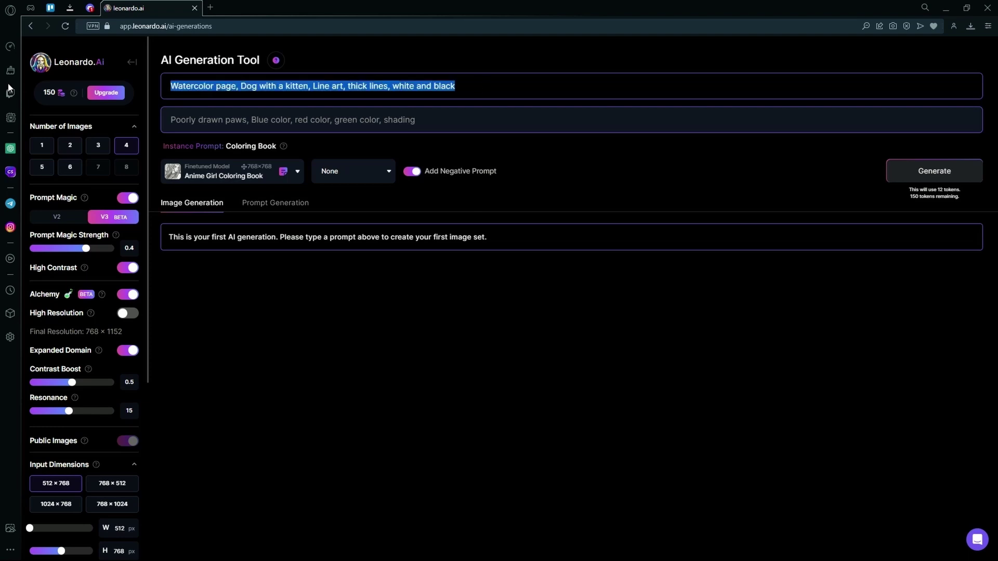
{"action": "key", "text": "BackSpace"}
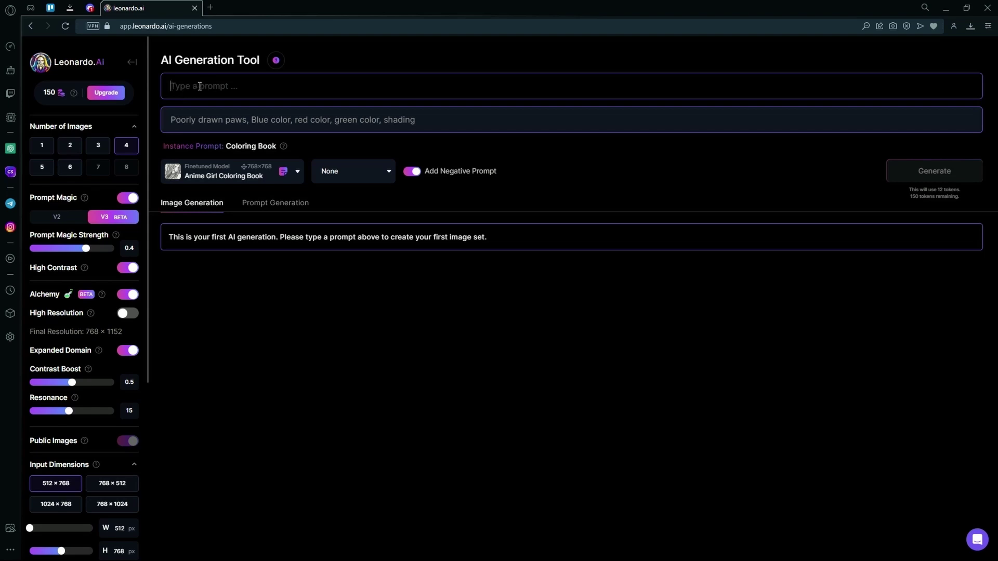
Enter the prompt 'Coloring book page (dog with kitten) Line art, Thick lines, white and black'
{"action": "type", "text": "Coloring "}
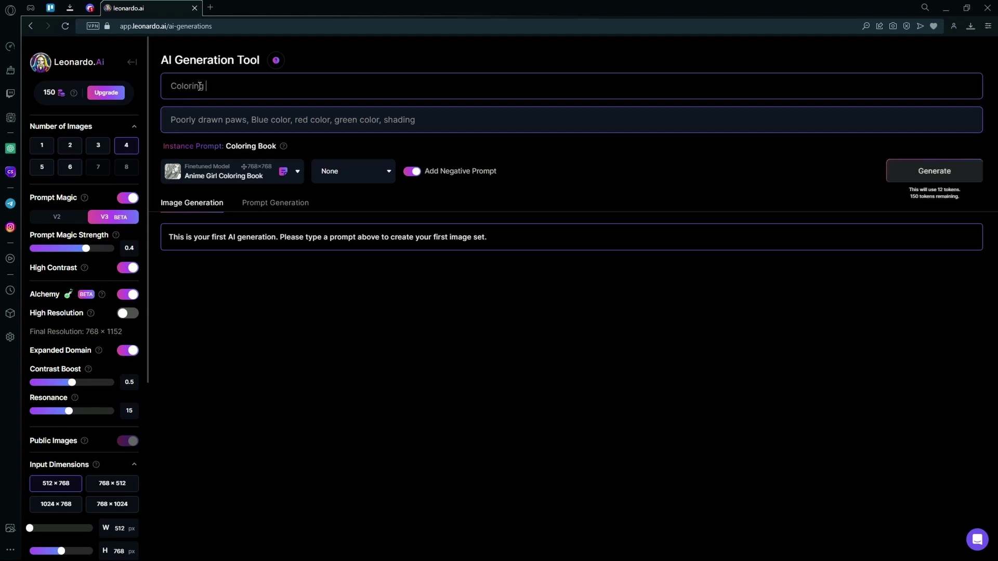
{"action": "type", "text": "book page (dog with kitten)"}
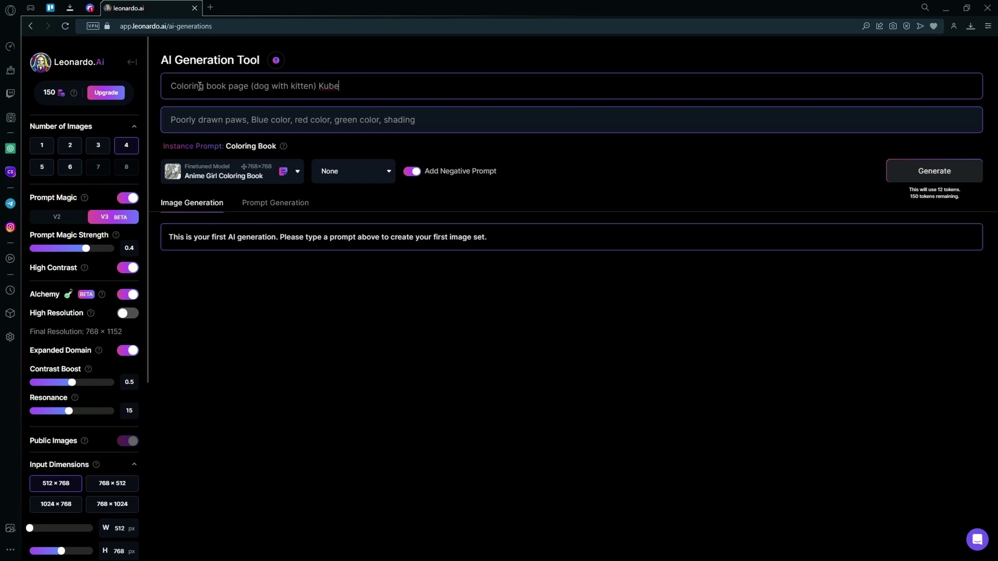
{"action": "type", "text": "Line art, Thick linesm"}
{"action": "key", "text": "BackSpace"}
{"action": "key", "text": "BackSpace"}
{"action": "type", "text": ", white and black"}
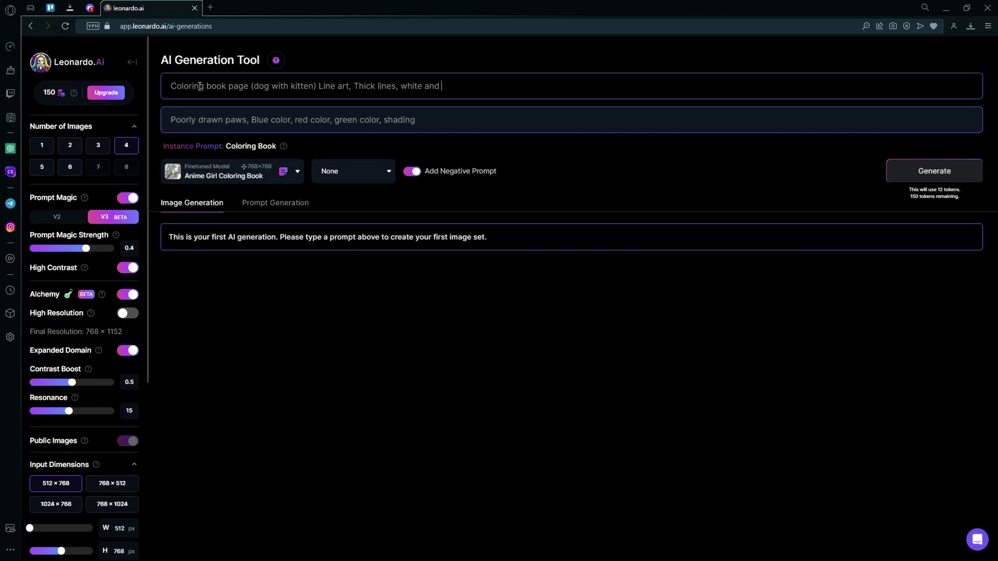
Generate the dog-with-kitten coloring pages, then turn off the negative prompt
{"action": "left_click", "coordinate": [973, 173]}
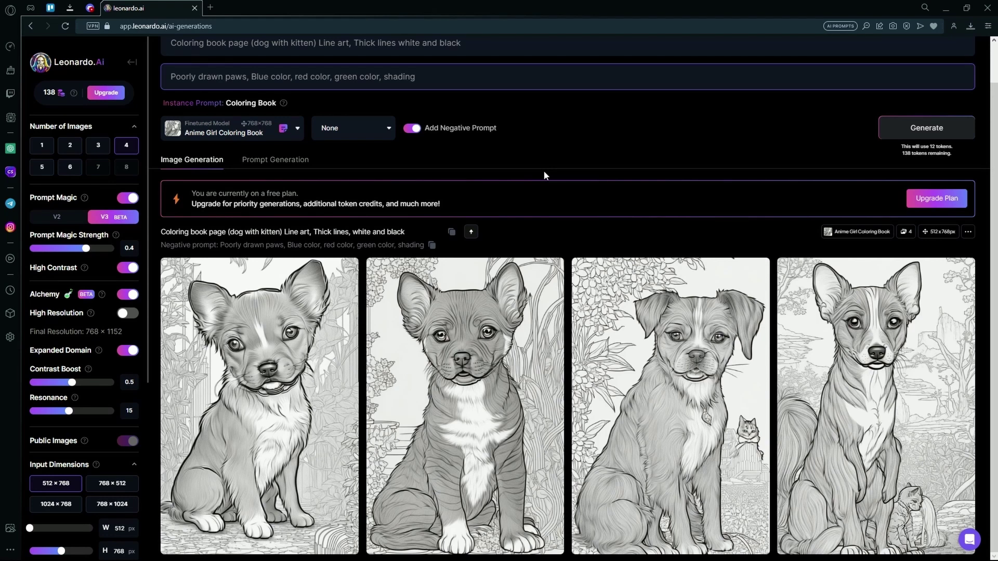
{"action": "scroll", "coordinate": [529, 172], "scroll_direction": "up", "scroll_amount": 1}
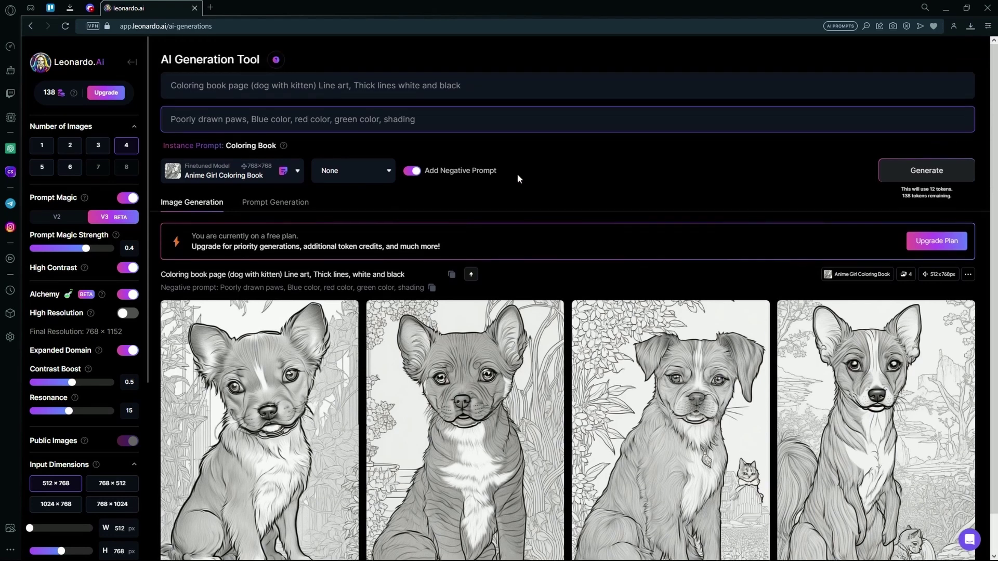
{"action": "left_click", "coordinate": [412, 173]}
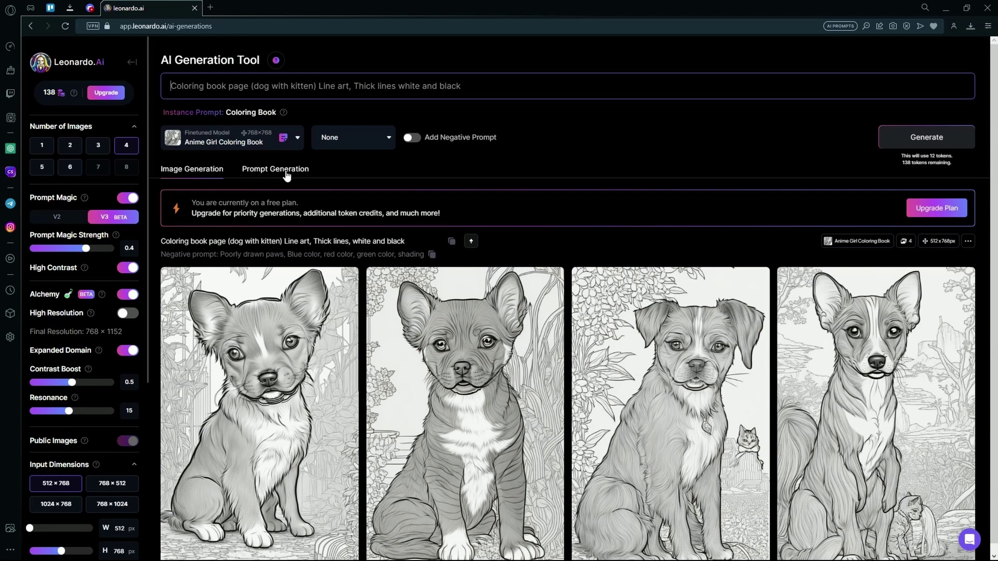
Revise the prompt ending, trying 'high contrast' then replacing it with 'Coloring book page'
{"action": "left_click", "coordinate": [516, 91]}
{"action": "key", "text": "ctrl+a"}
{"action": "type", "text": "simple Coloring book page (dog with kitten) Line art, Thick lines white and black"}
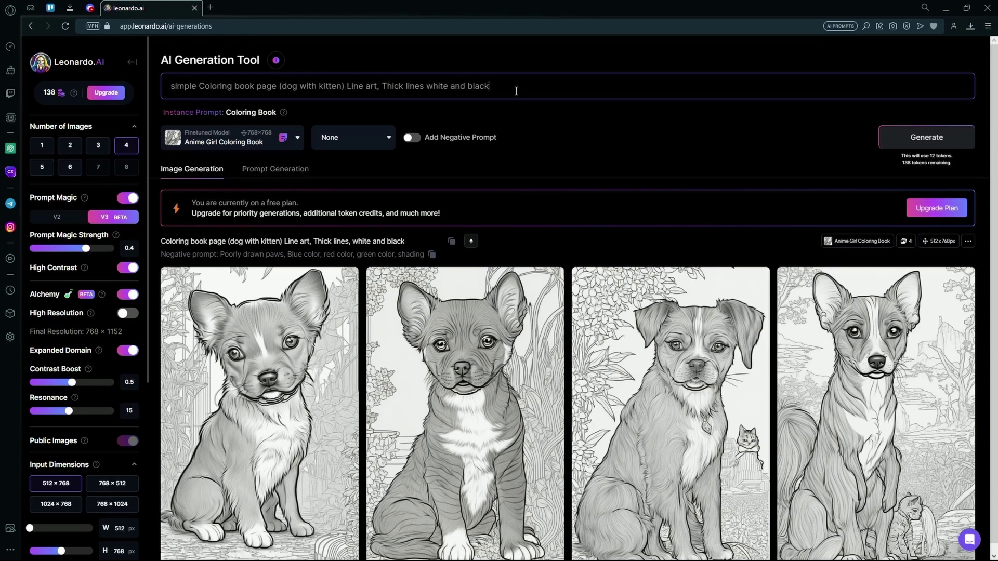
{"action": "type", "text": "high s"}
{"action": "key", "text": "BackSpace"}
{"action": "type", "text": "contrast"}
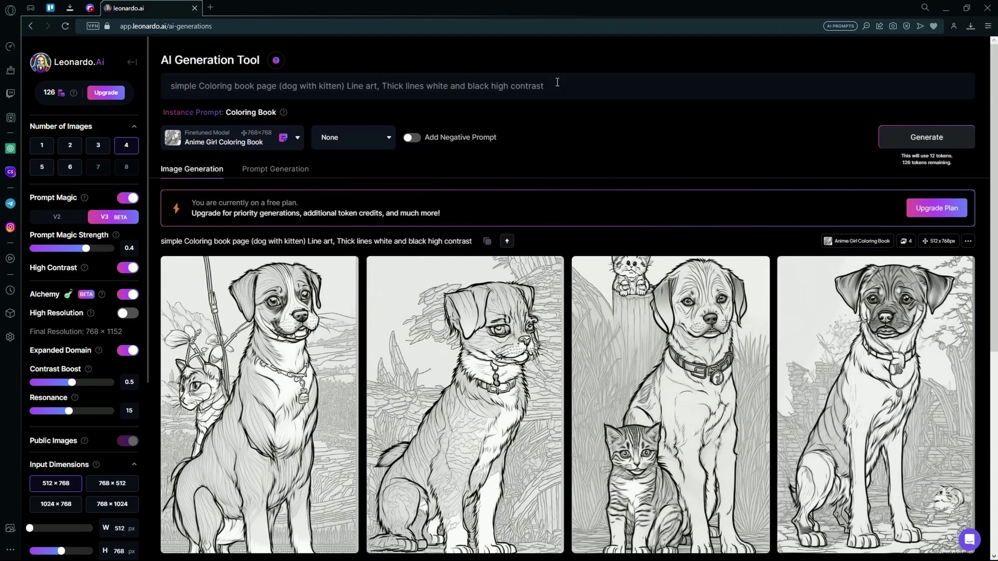
{"action": "left_click_drag", "start_coordinate": [557, 82], "coordinate": [491, 83]}
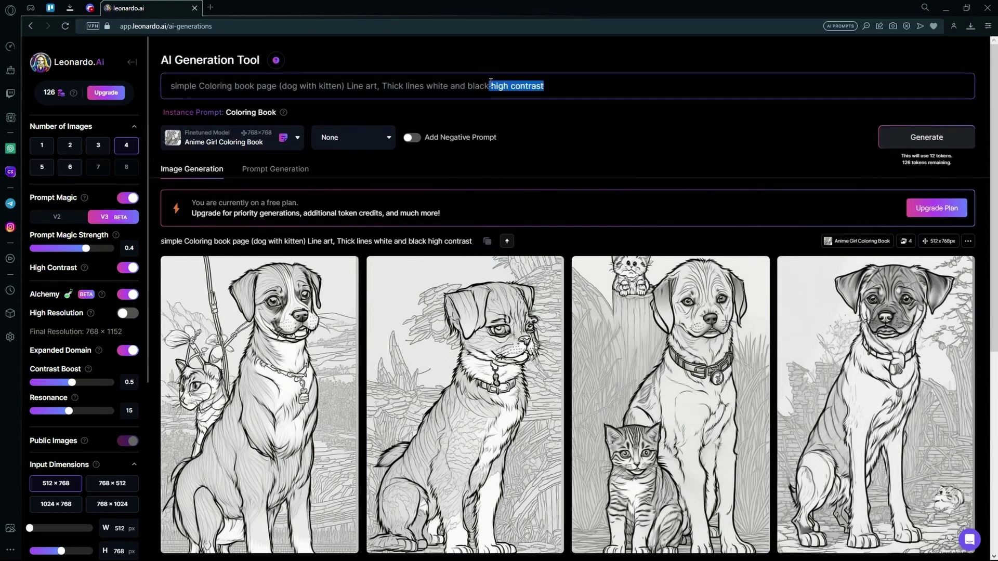
{"action": "key", "text": "BackSpace"}
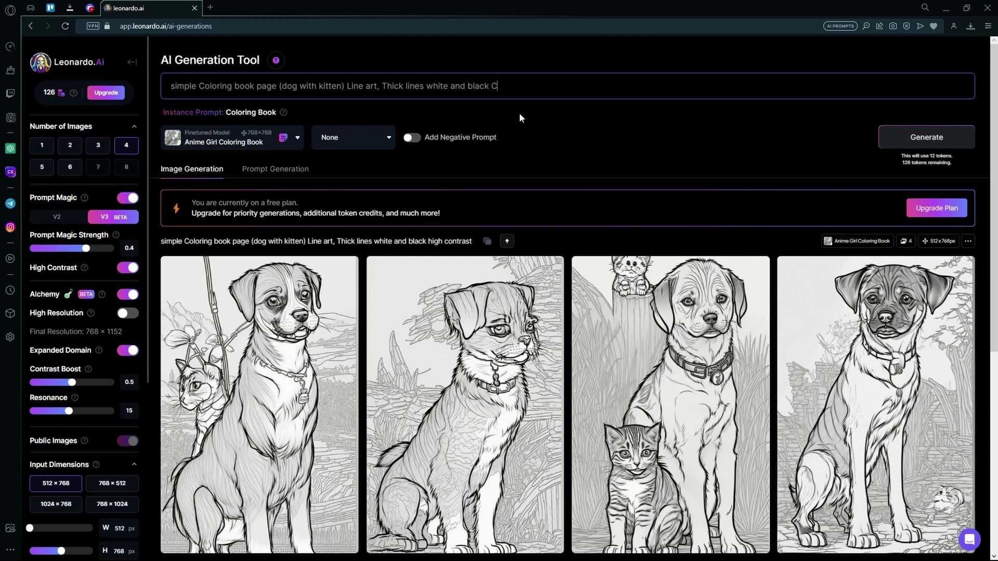
{"action": "type", "text": "Coloring book page"}
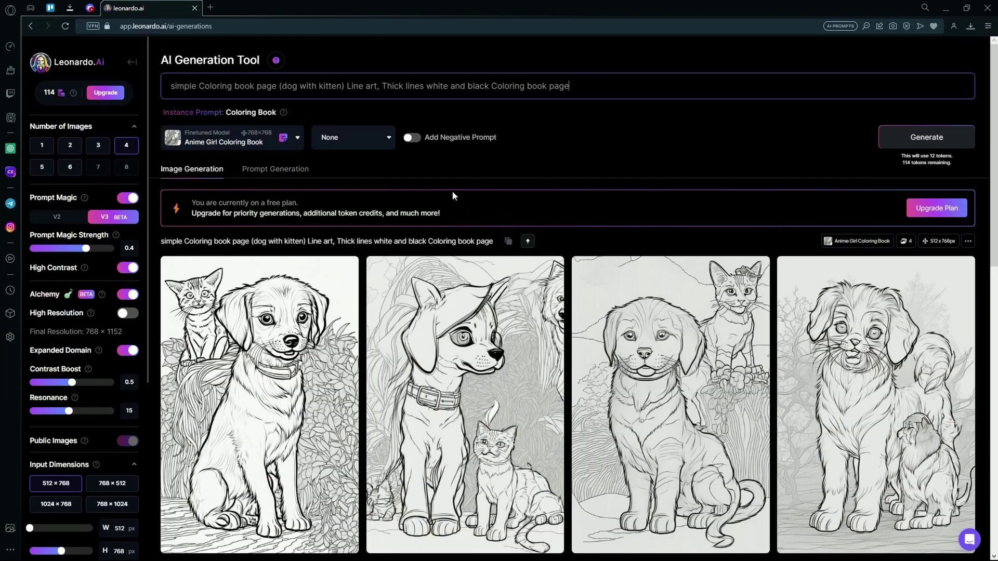
{"action": "left_click_drag", "start_coordinate": [572, 85], "coordinate": [173, 107]}
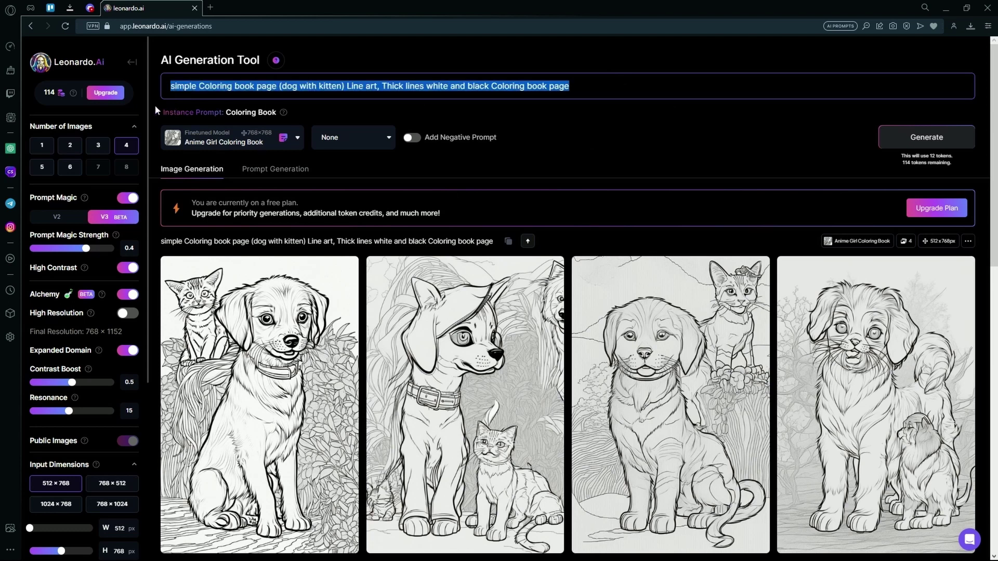
Generate from 'Dog coloring book', then extend the prompt with ', White and black, Thick marker'
{"action": "type", "text": "Dog c"}
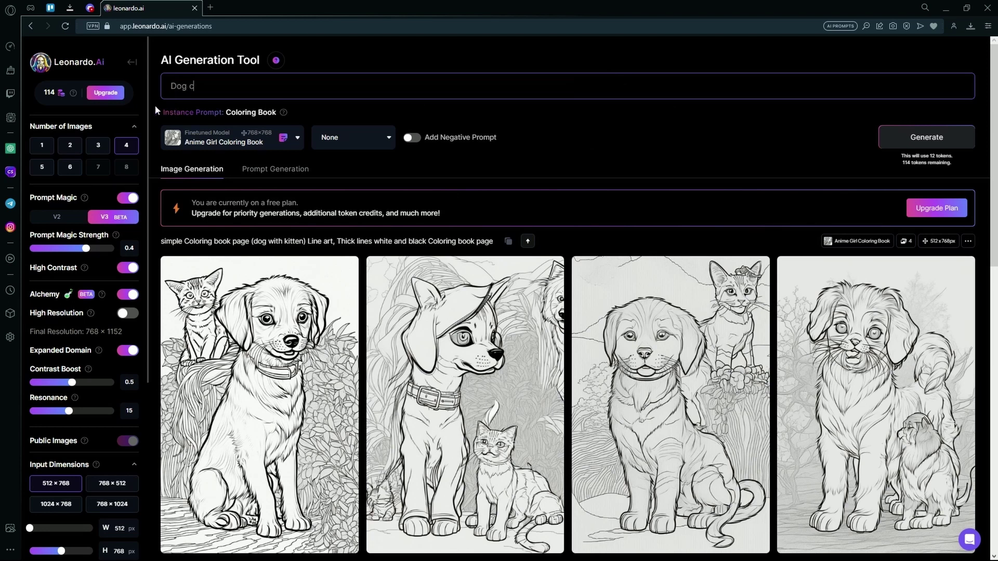
{"action": "type", "text": "oloring book"}
{"action": "key", "text": "Return"}
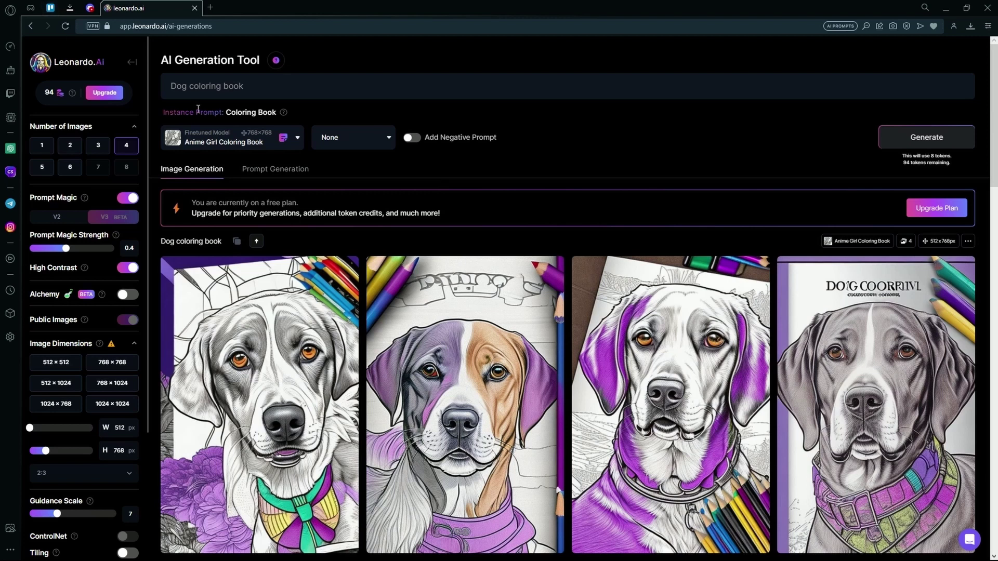
{"action": "left_click", "coordinate": [292, 88]}
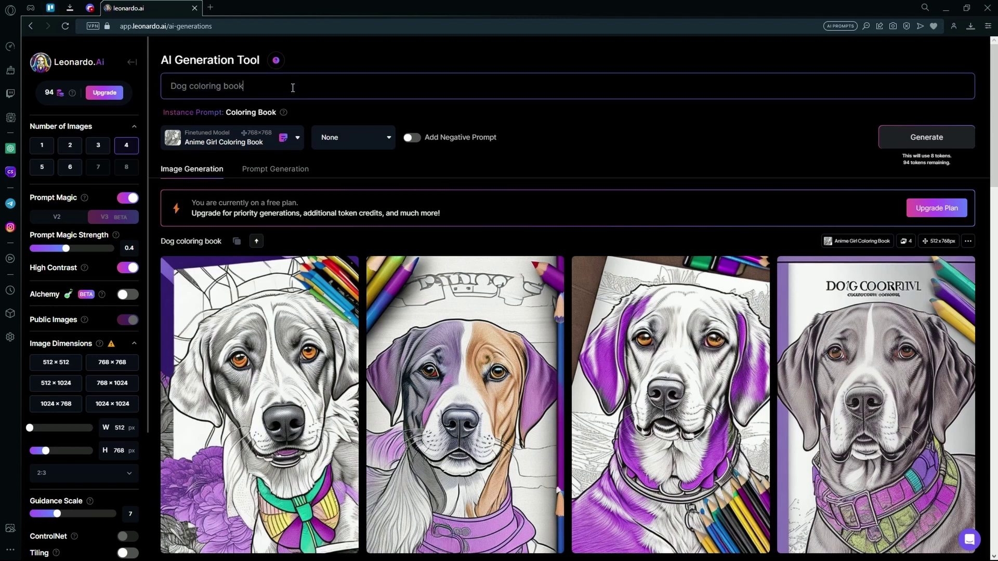
{"action": "type", "text": ", White and plack, Thick marker"}
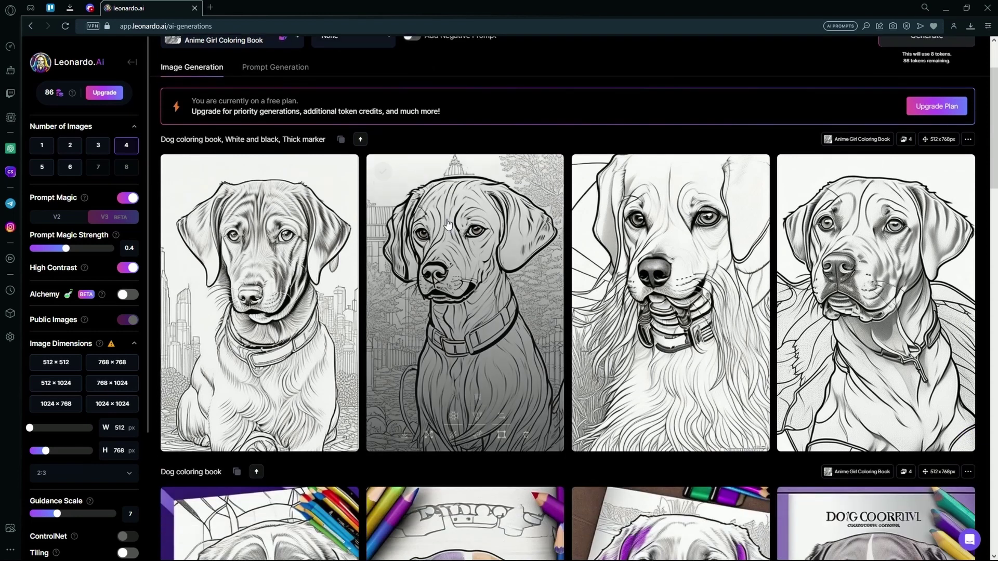
Replace 'Dog' with 'turtle' in the prompt and generate the turtle pages
{"action": "scroll", "coordinate": [452, 166], "scroll_direction": "up", "scroll_amount": 1}
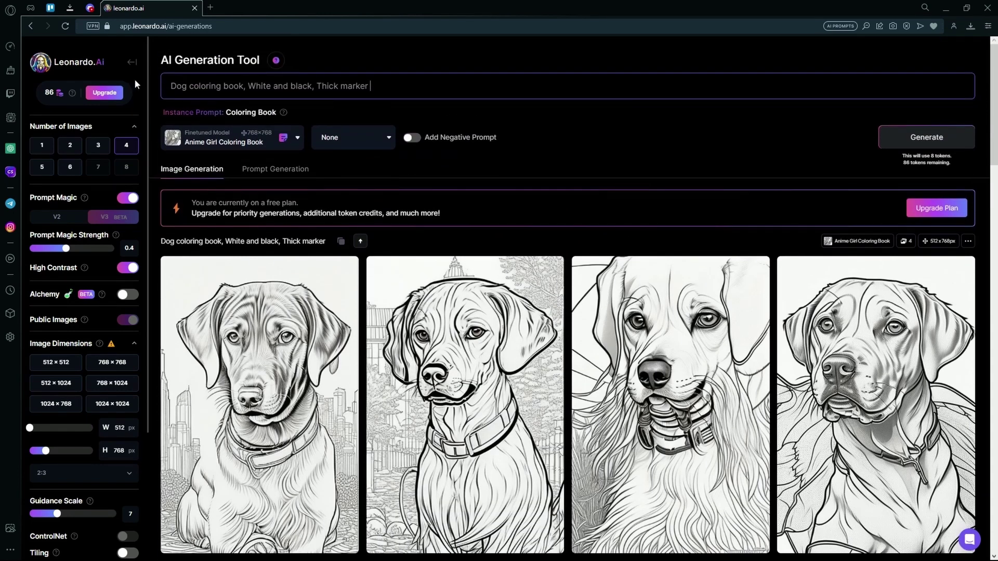
{"action": "left_click_drag", "start_coordinate": [161, 89], "coordinate": [101, 104]}
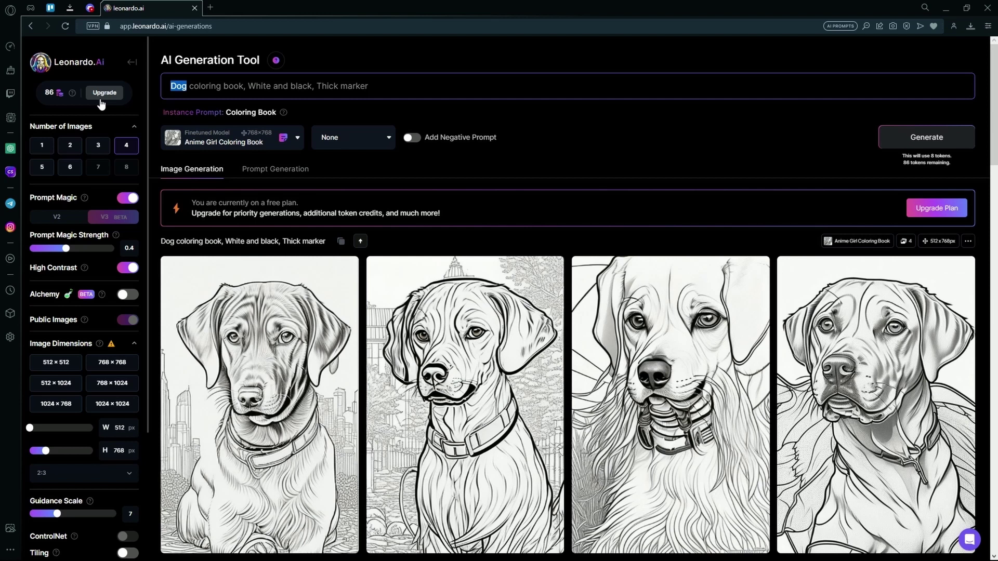
{"action": "type", "text": "turtle"}
{"action": "key", "text": "Return"}
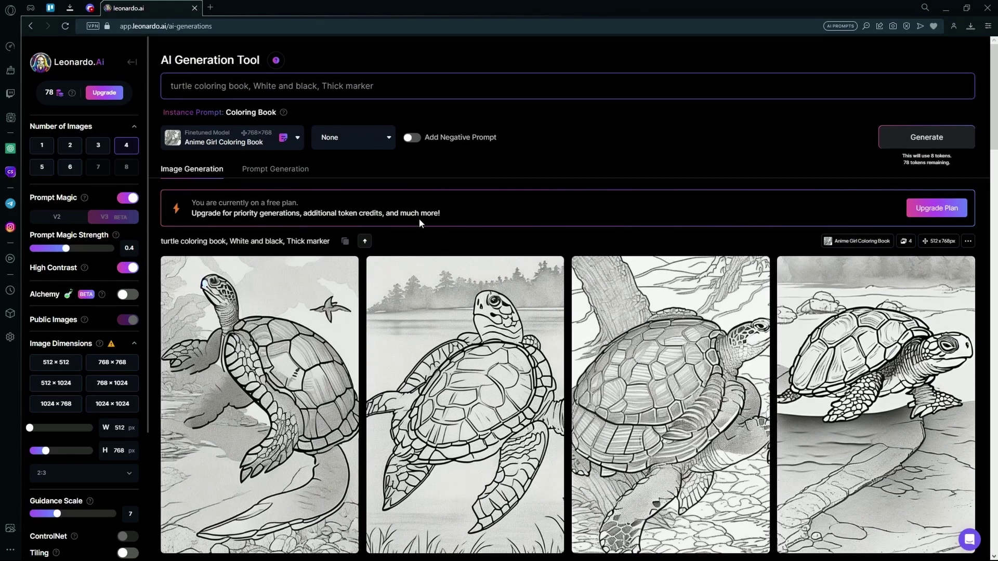
Download the second turtle coloring page as a JPG using the lightbox's Download image button
{"action": "left_click", "coordinate": [520, 314]}
{"action": "right_click", "coordinate": [536, 242]}
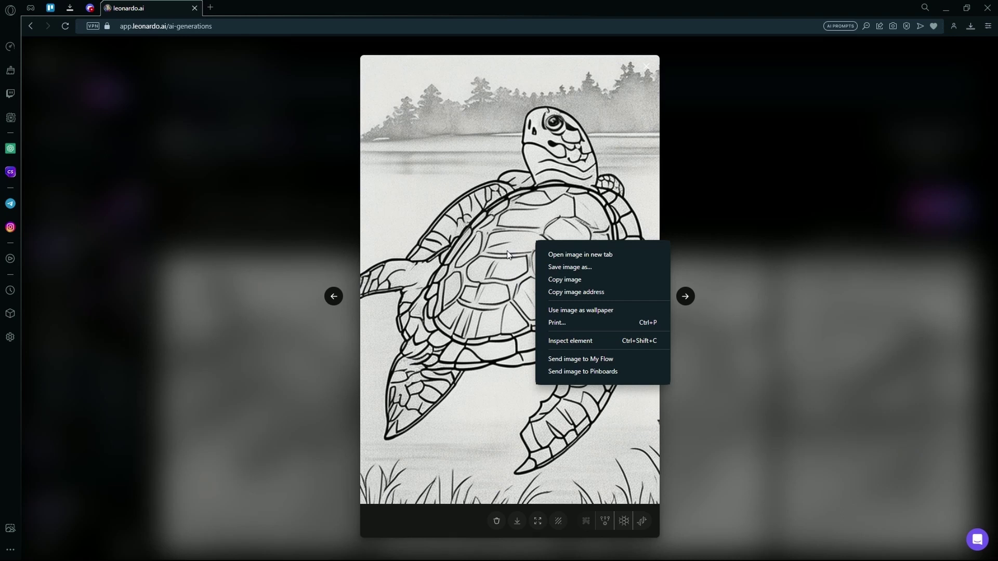
{"action": "left_click", "coordinate": [583, 267]}
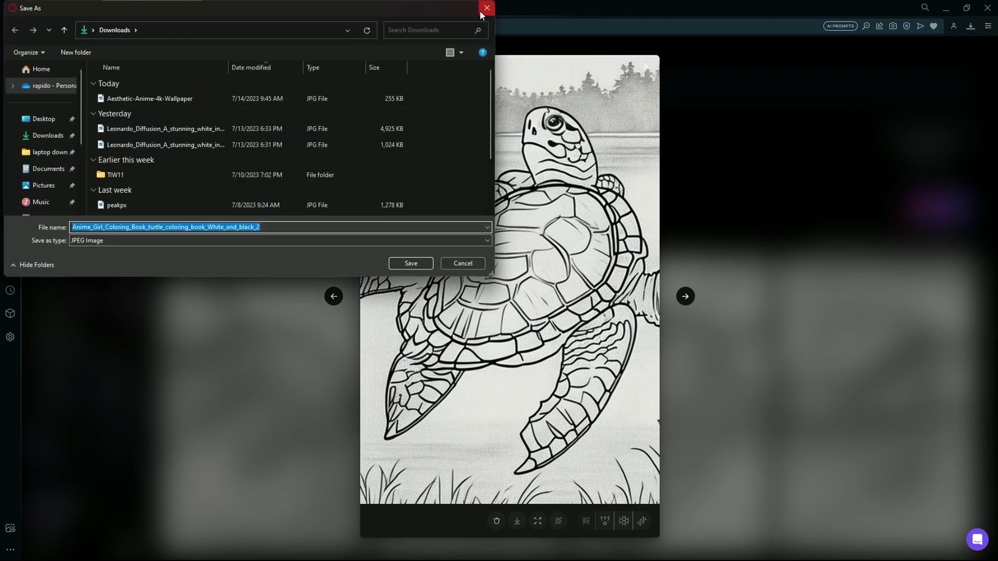
{"action": "left_click", "coordinate": [486, 7]}
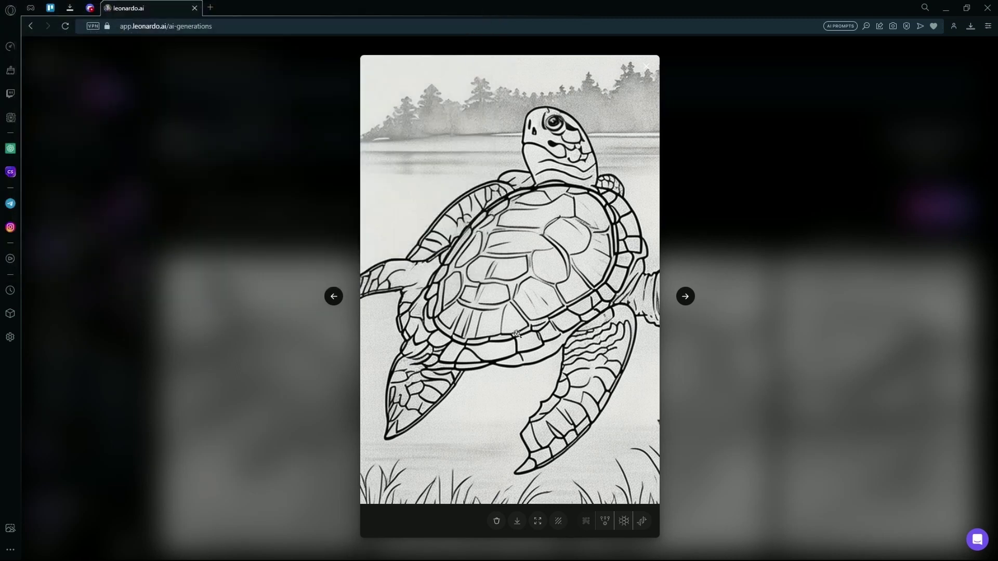
{"action": "left_click", "coordinate": [511, 524]}
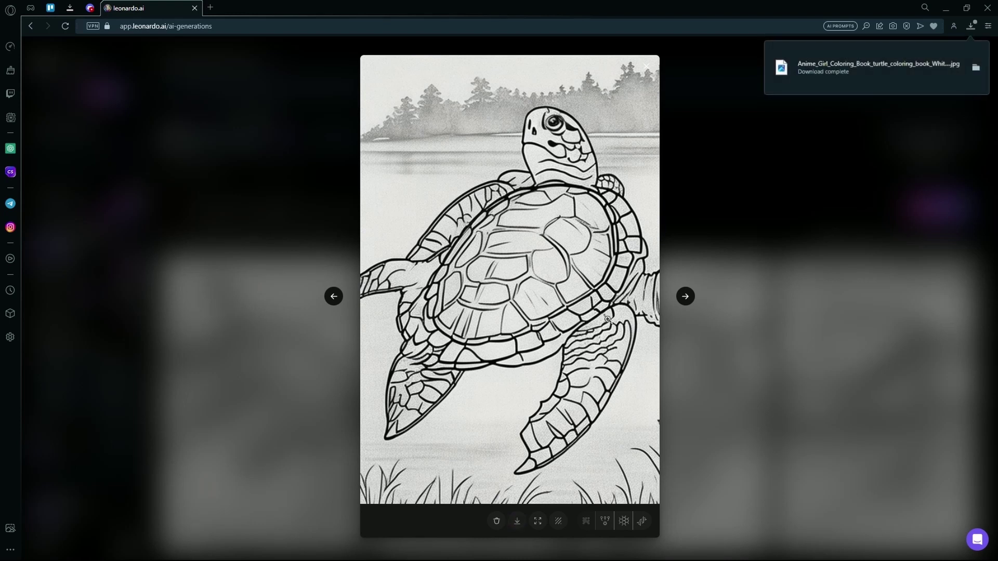
{"action": "left_click", "coordinate": [647, 70]}
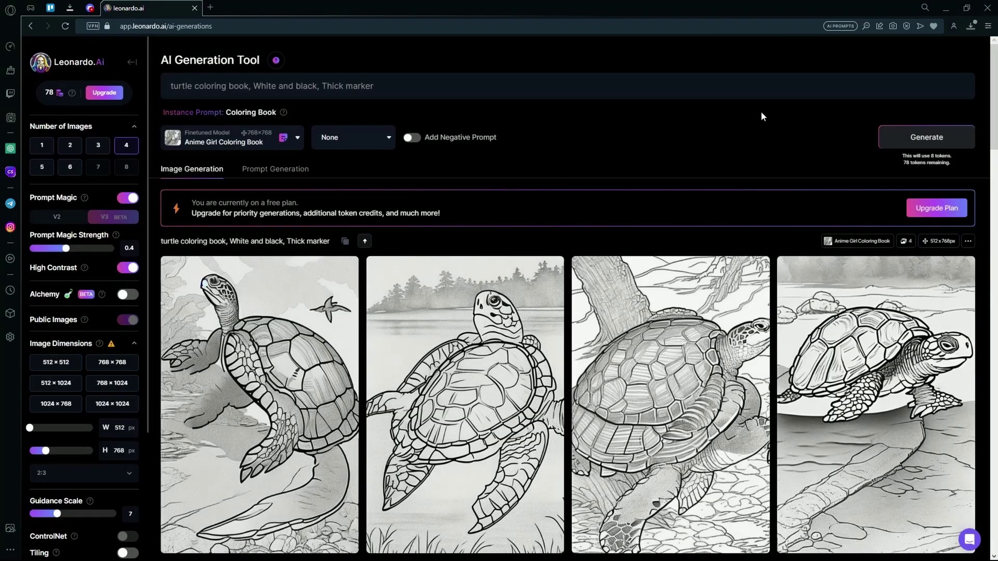
Search Google for 'BigJpg' in a new tab and open the Bigjpg AI Image Enlarger site
{"action": "left_click", "coordinate": [211, 7]}
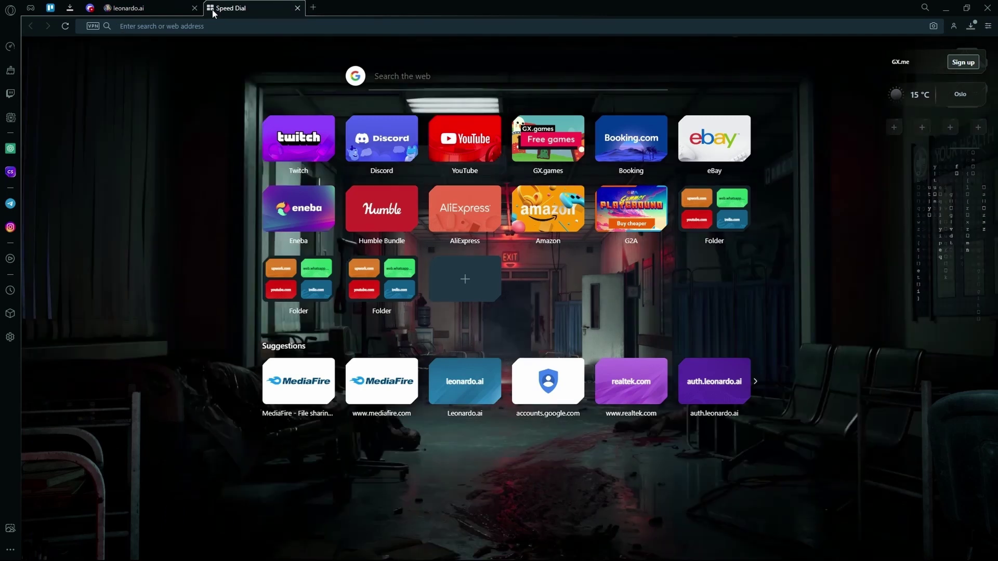
{"action": "type", "text": "BigJpg"}
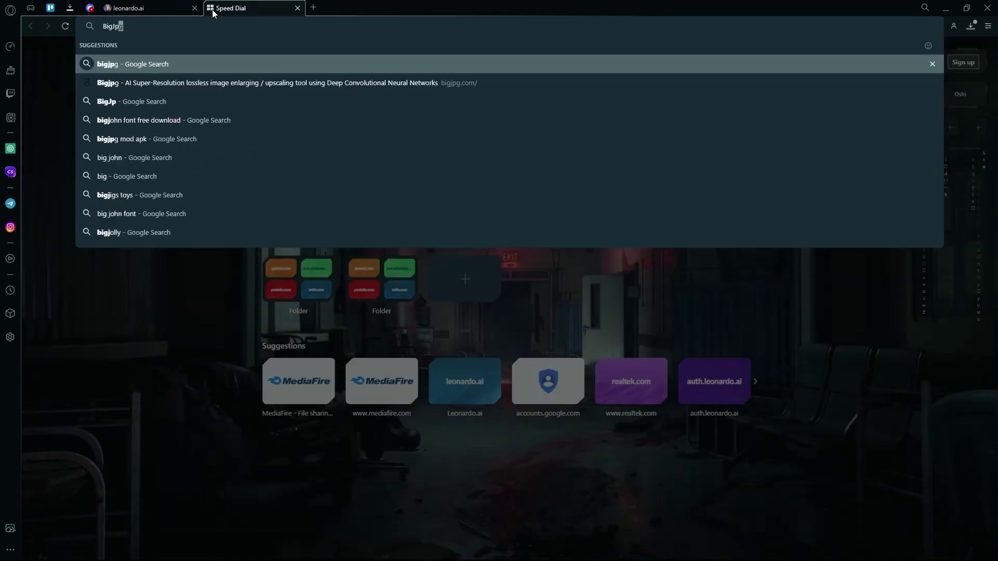
{"action": "key", "text": "Return"}
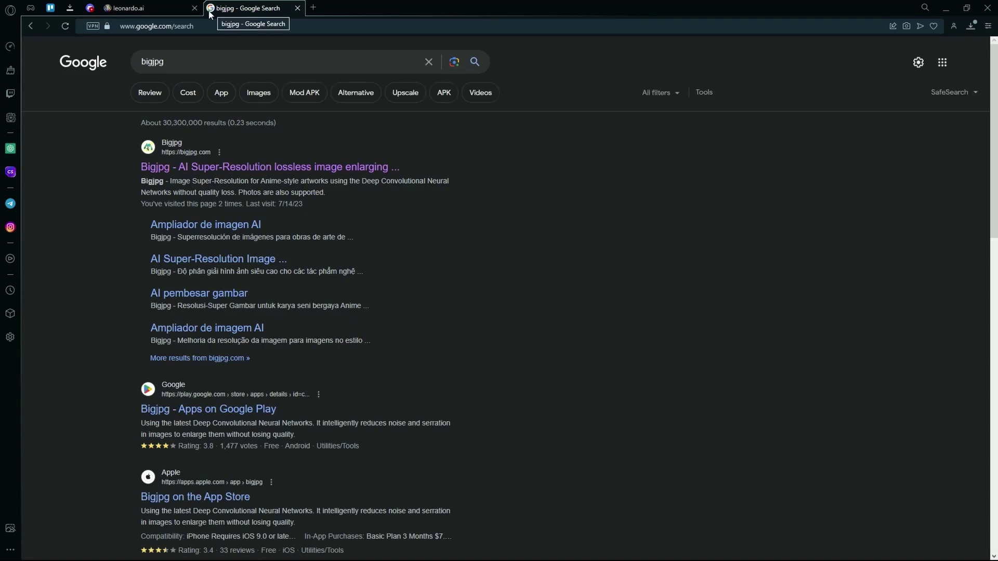
{"action": "left_click", "coordinate": [226, 167]}
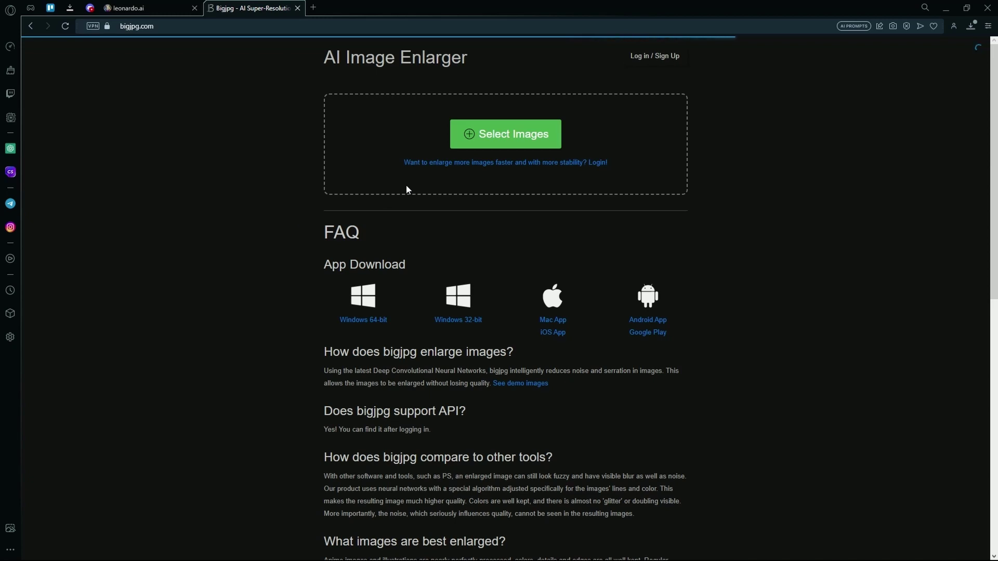
Upload the downloaded turtle coloring image from the Downloads folder into Bigjpg
{"action": "left_click", "coordinate": [477, 142]}
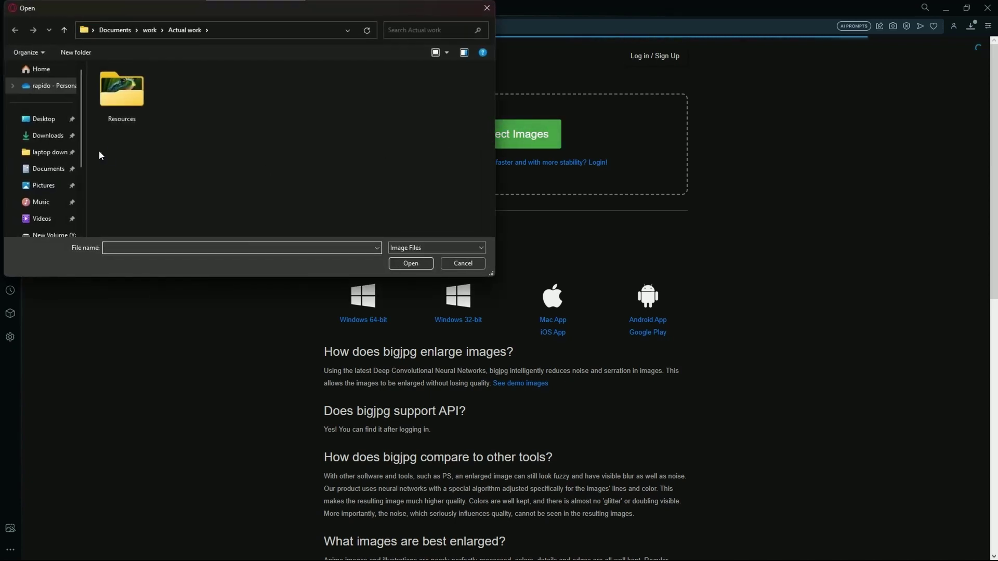
{"action": "left_click", "coordinate": [61, 137]}
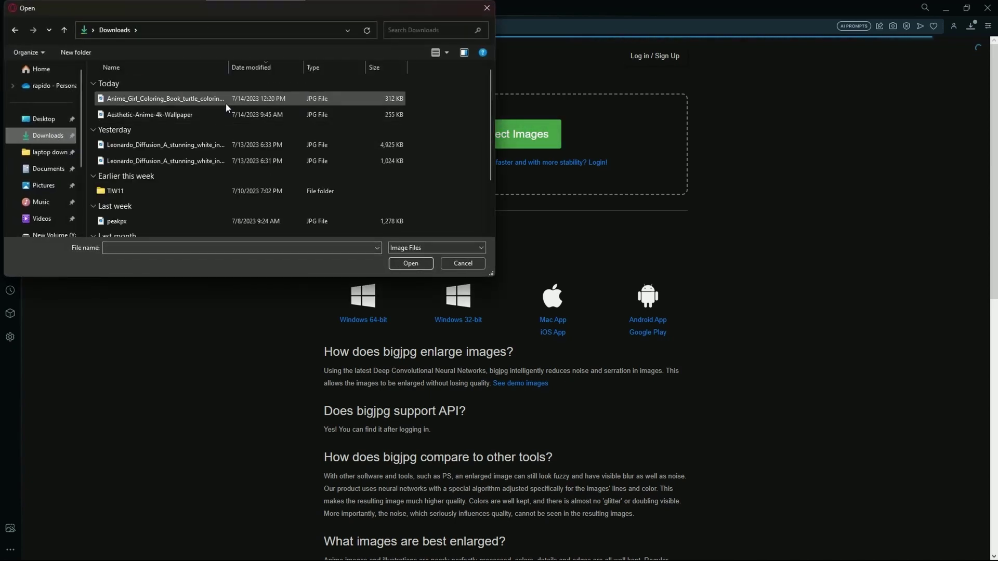
{"action": "left_click", "coordinate": [226, 103]}
{"action": "left_click", "coordinate": [423, 260]}
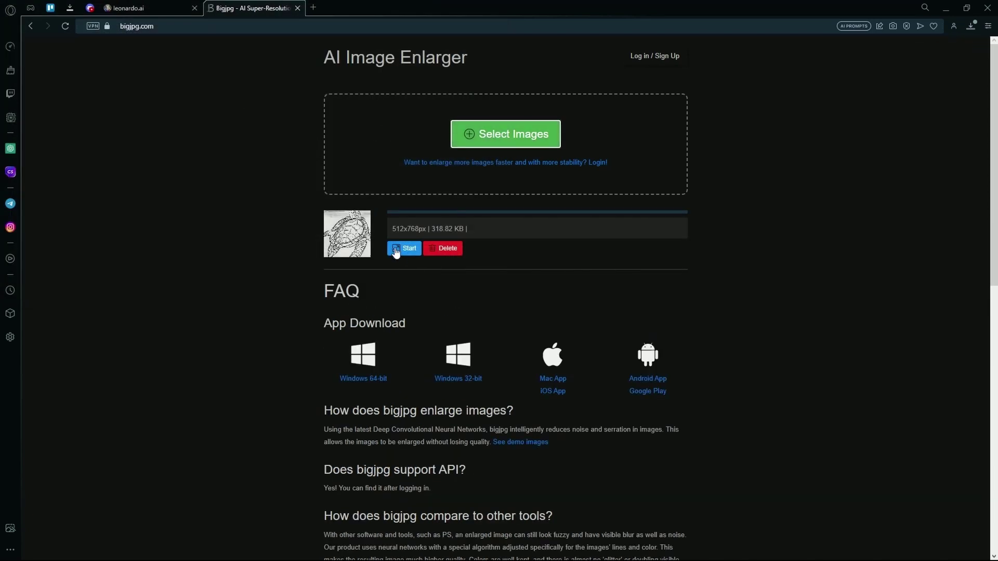
Enlarge the turtle image 4x as Artwork and download the result
{"action": "left_click", "coordinate": [401, 248]}
{"action": "left_click", "coordinate": [397, 253]}
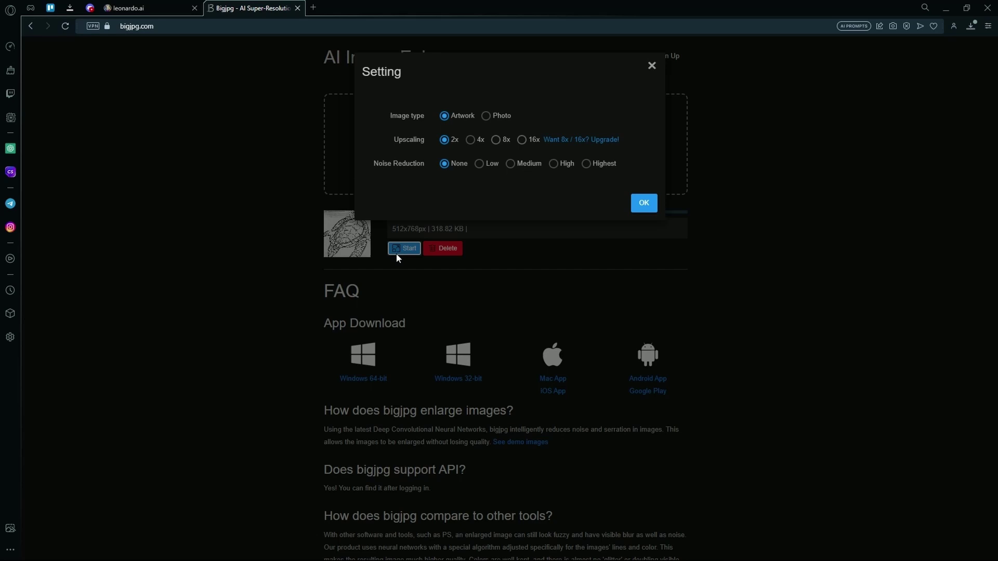
{"action": "left_click", "coordinate": [471, 140]}
{"action": "left_click", "coordinate": [400, 121]}
{"action": "left_click", "coordinate": [648, 208]}
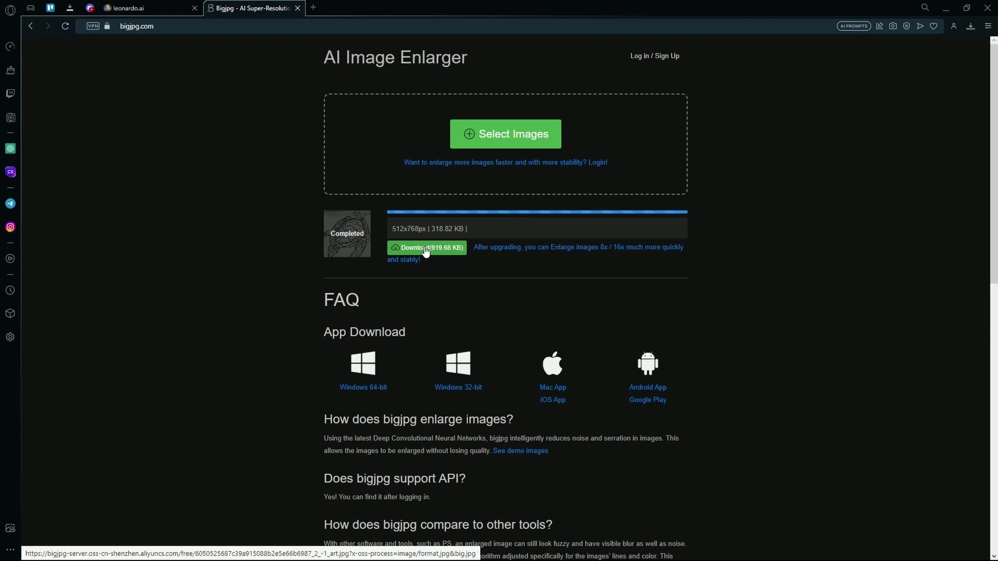
{"action": "left_click", "coordinate": [425, 248]}
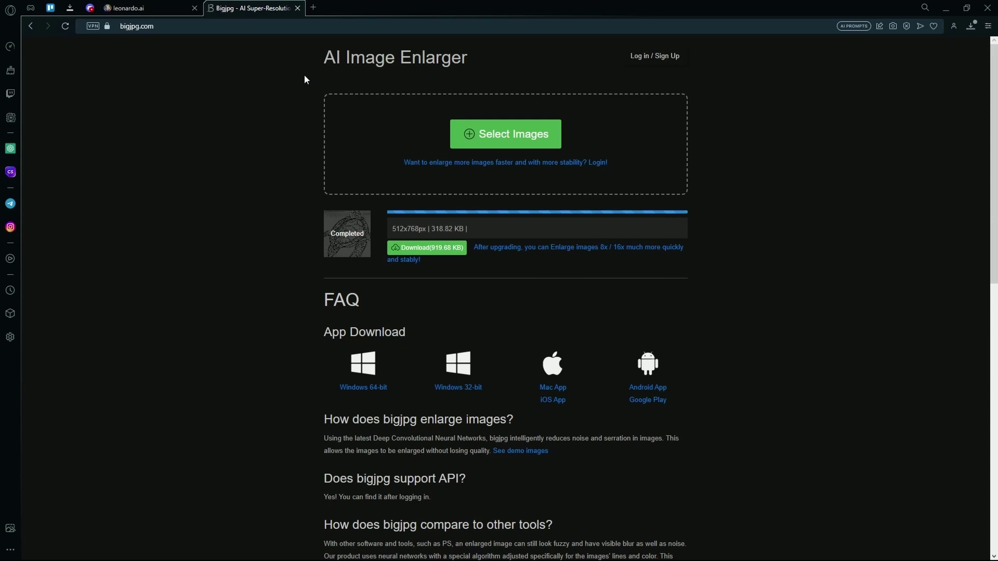
Return to the Leonardo AI tab and preview an anime-girl and a parrot image full-size
{"action": "left_click", "coordinate": [180, 8]}
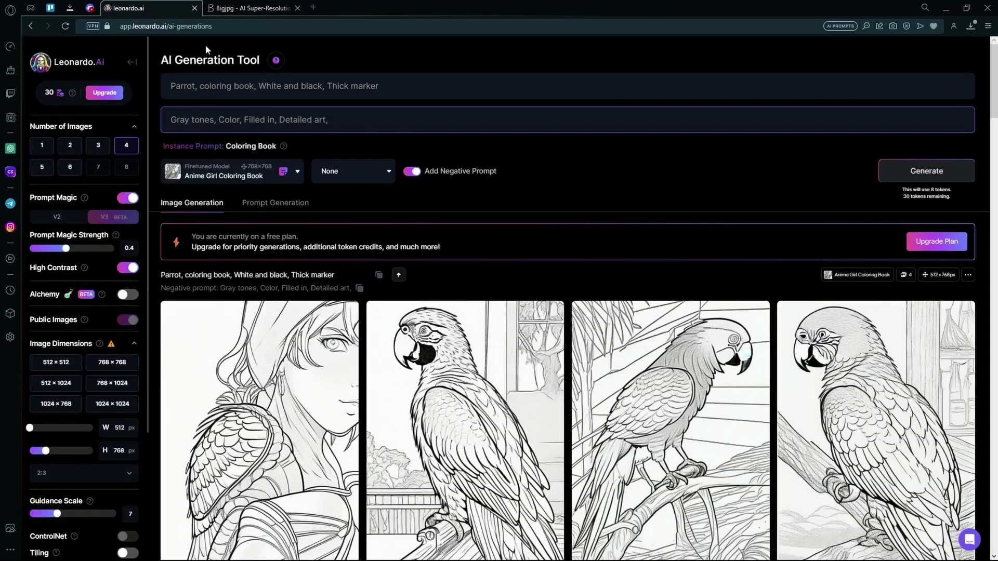
{"action": "scroll", "coordinate": [369, 323], "scroll_direction": "down", "scroll_amount": 3}
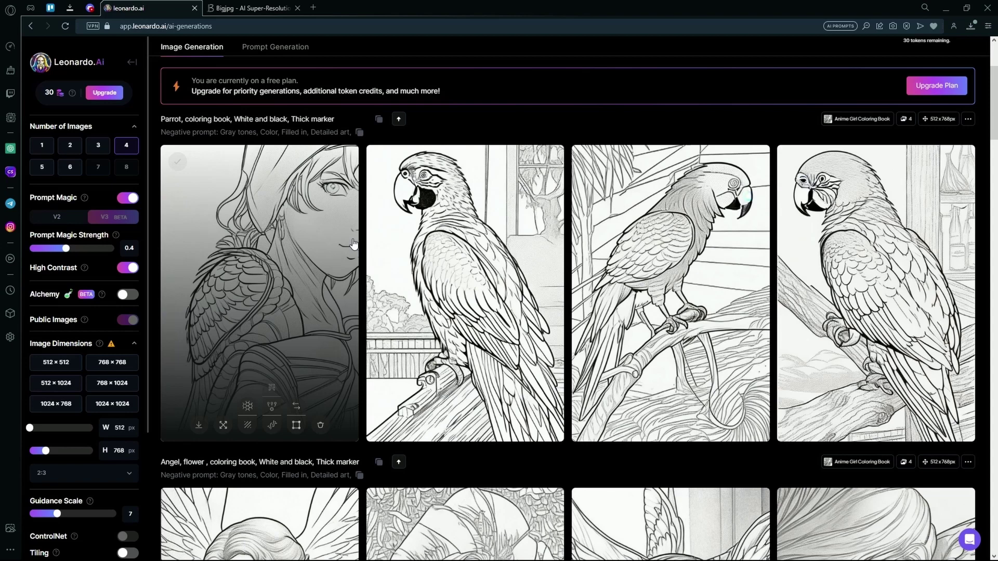
{"action": "left_click", "coordinate": [294, 296]}
{"action": "left_click", "coordinate": [218, 242]}
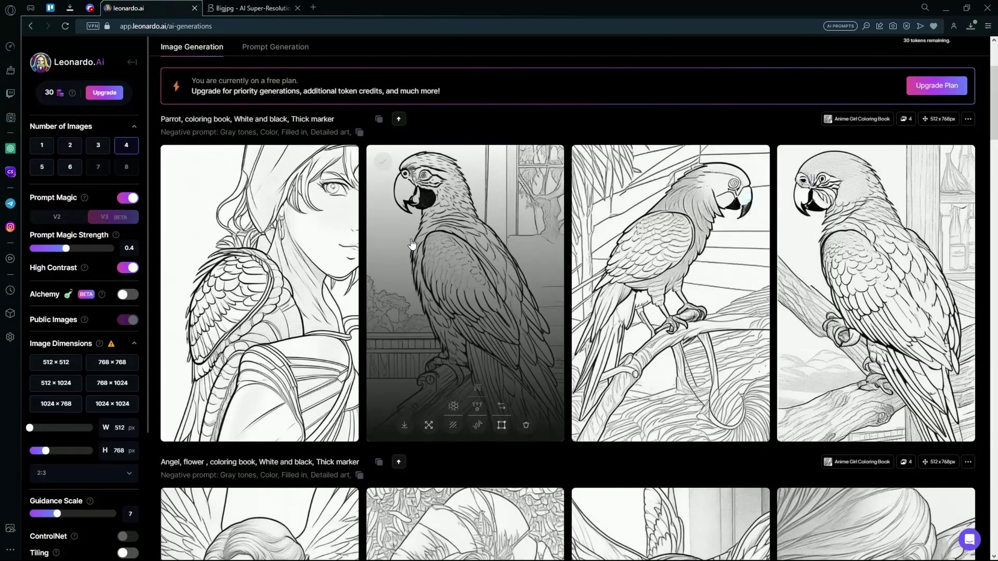
{"action": "left_click", "coordinate": [463, 291]}
{"action": "left_click", "coordinate": [194, 248]}
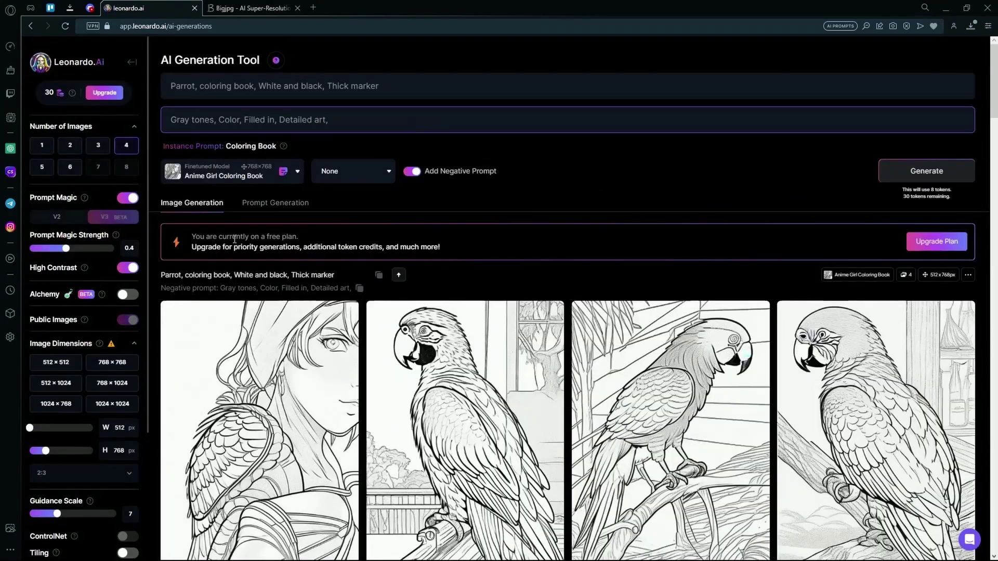
Review the parrot prompt text, including its 'Thick marker' words
{"action": "left_click_drag", "start_coordinate": [184, 87], "coordinate": [385, 91]}
{"action": "left_click", "coordinate": [283, 84]}
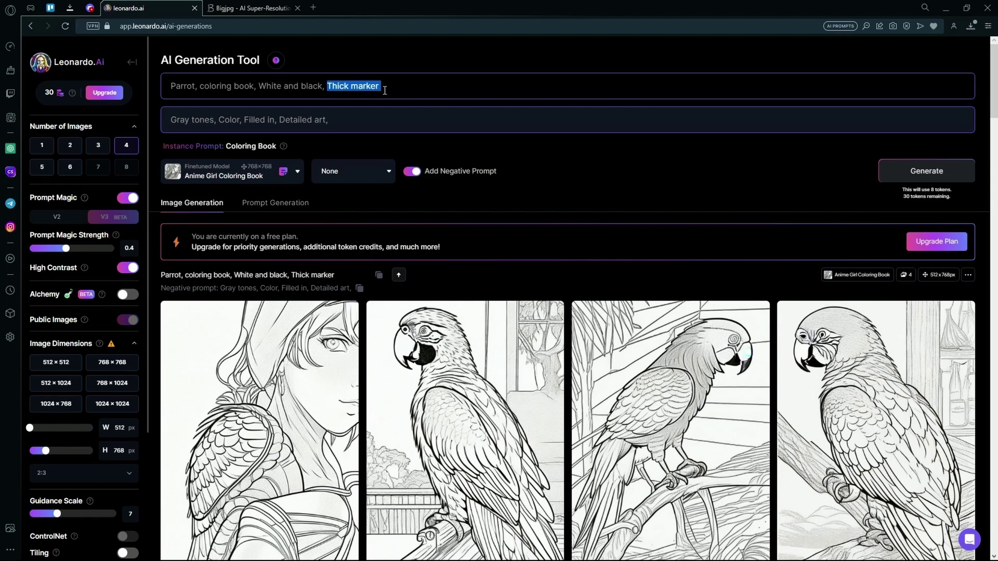
{"action": "left_click", "coordinate": [385, 89]}
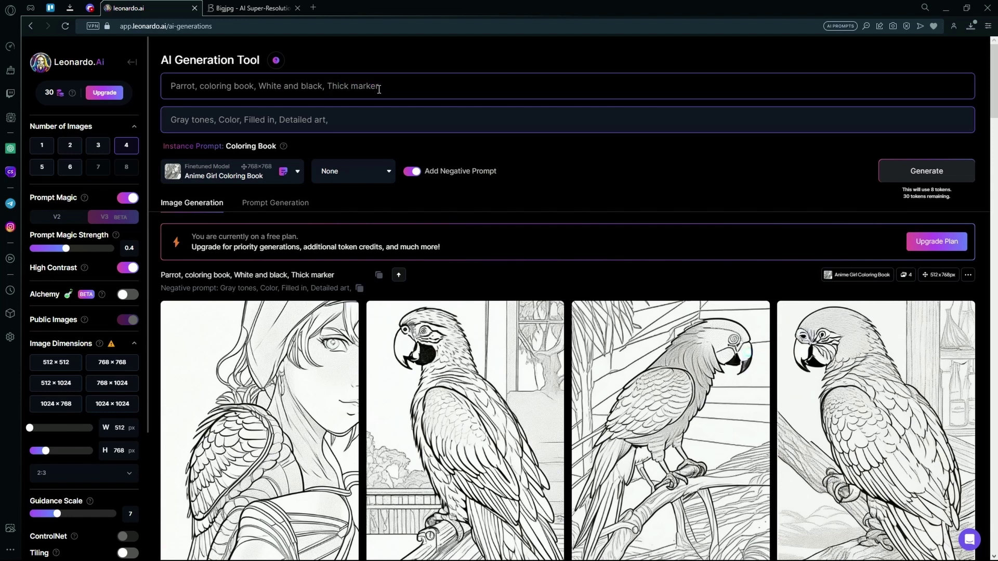
{"action": "scroll", "coordinate": [404, 107], "scroll_direction": "down", "scroll_amount": 1}
{"action": "scroll", "coordinate": [411, 127], "scroll_direction": "up", "scroll_amount": 1}
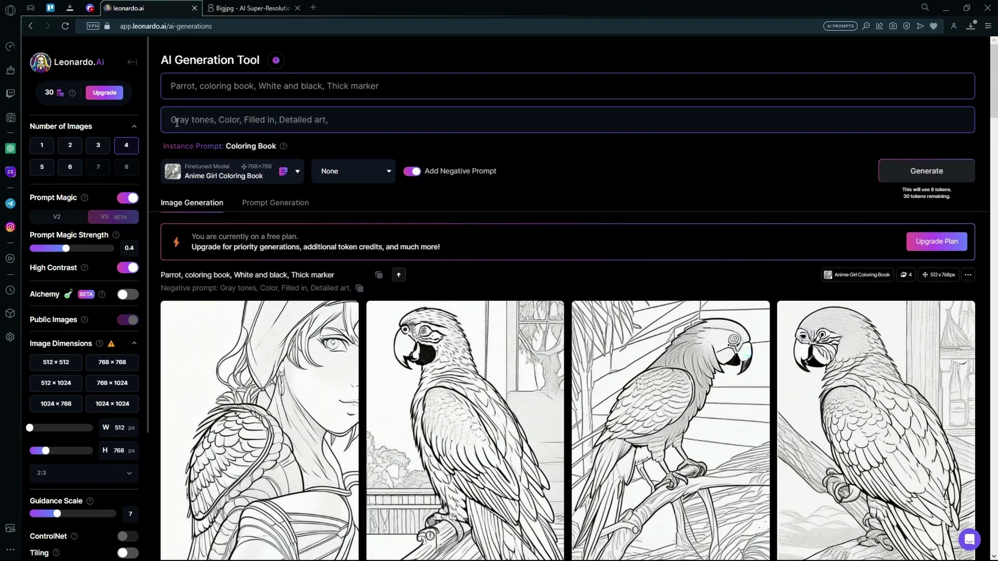
Inspect the negative prompt's terms such as Color, Filled in and Detailed art
{"action": "left_click_drag", "start_coordinate": [172, 120], "coordinate": [292, 120]}
{"action": "double_click", "coordinate": [238, 123]}
{"action": "double_click", "coordinate": [321, 120]}
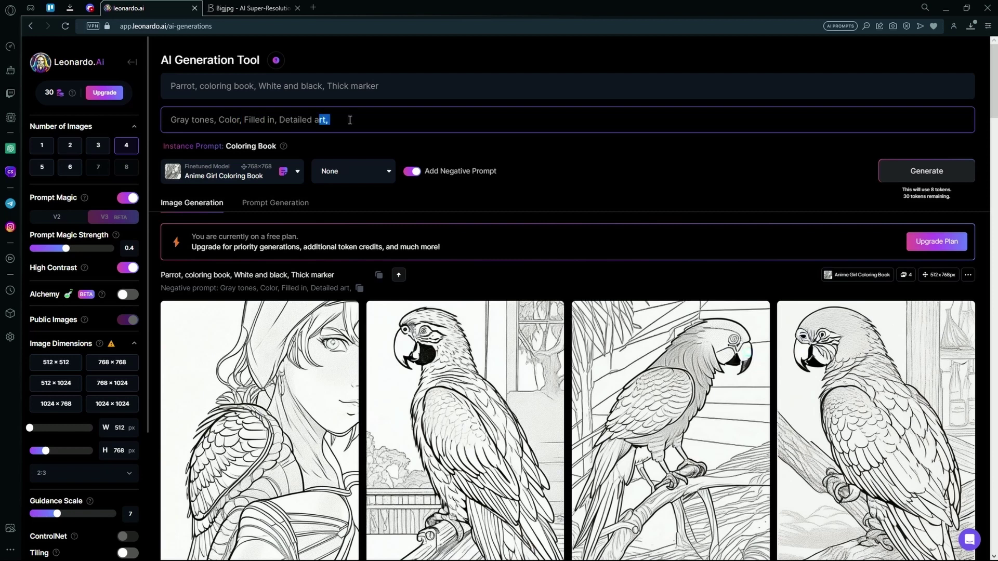
{"action": "left_click", "coordinate": [331, 120]}
{"action": "left_click", "coordinate": [267, 128]}
{"action": "left_click_drag", "start_coordinate": [285, 120], "coordinate": [338, 116]}
{"action": "left_click", "coordinate": [234, 127]}
{"action": "scroll", "coordinate": [333, 169], "scroll_direction": "down", "scroll_amount": 4}
{"action": "scroll", "coordinate": [337, 171], "scroll_direction": "down", "scroll_amount": 5}
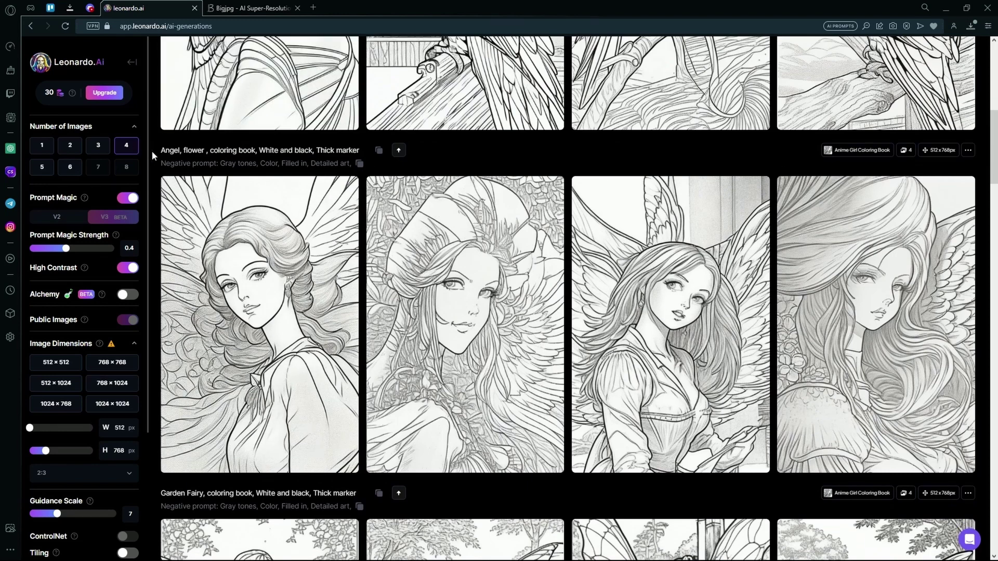
{"action": "double_click", "coordinate": [193, 150]}
{"action": "left_click_drag", "start_coordinate": [210, 150], "coordinate": [321, 151]}
{"action": "left_click_drag", "start_coordinate": [220, 164], "coordinate": [260, 234]}
{"action": "scroll", "coordinate": [233, 208], "scroll_direction": "down", "scroll_amount": 1}
{"action": "mouse_move", "coordinate": [184, 99]}
{"action": "left_mouse_down"}
{"action": "mouse_move", "coordinate": [166, 99]}
{"action": "mouse_move", "coordinate": [181, 98]}
{"action": "left_mouse_up"}
{"action": "scroll", "coordinate": [196, 107], "scroll_direction": "down", "scroll_amount": 5}
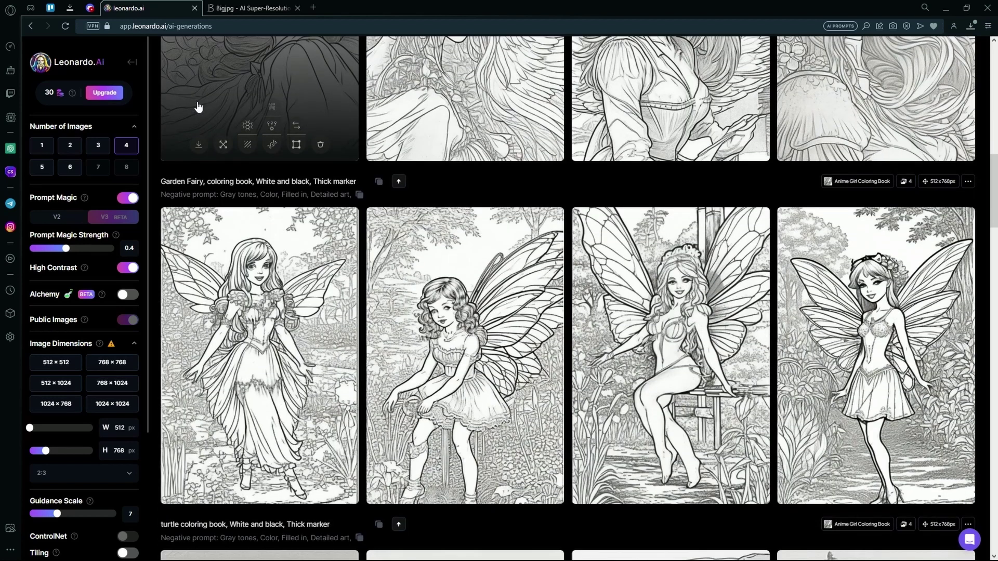
{"action": "left_click_drag", "start_coordinate": [170, 182], "coordinate": [277, 184]}
{"action": "scroll", "coordinate": [260, 207], "scroll_direction": "down", "scroll_amount": 1}
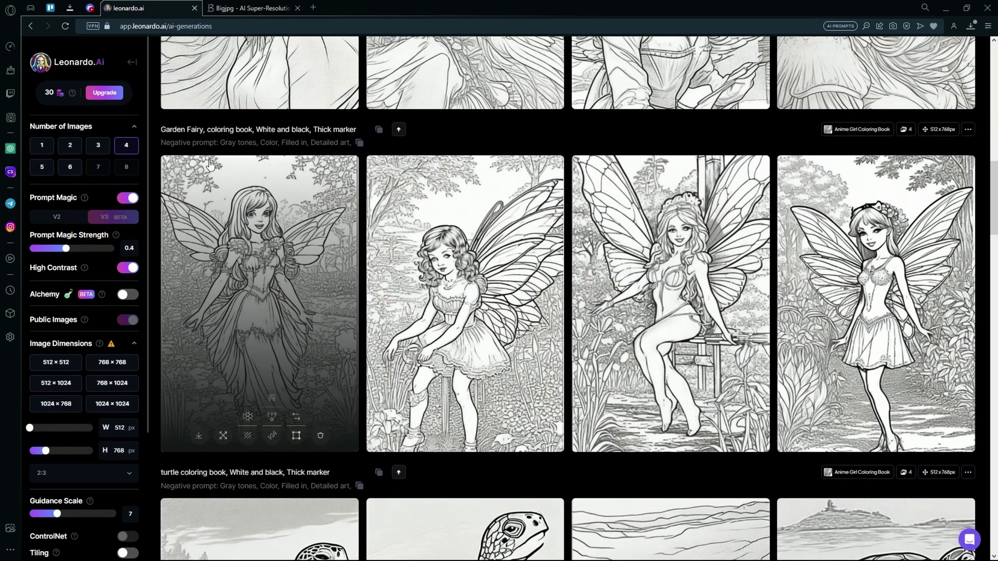
{"action": "left_click_drag", "start_coordinate": [203, 143], "coordinate": [256, 140]}
{"action": "left_click", "coordinate": [256, 140]}
{"action": "scroll", "coordinate": [274, 147], "scroll_direction": "down", "scroll_amount": 1}
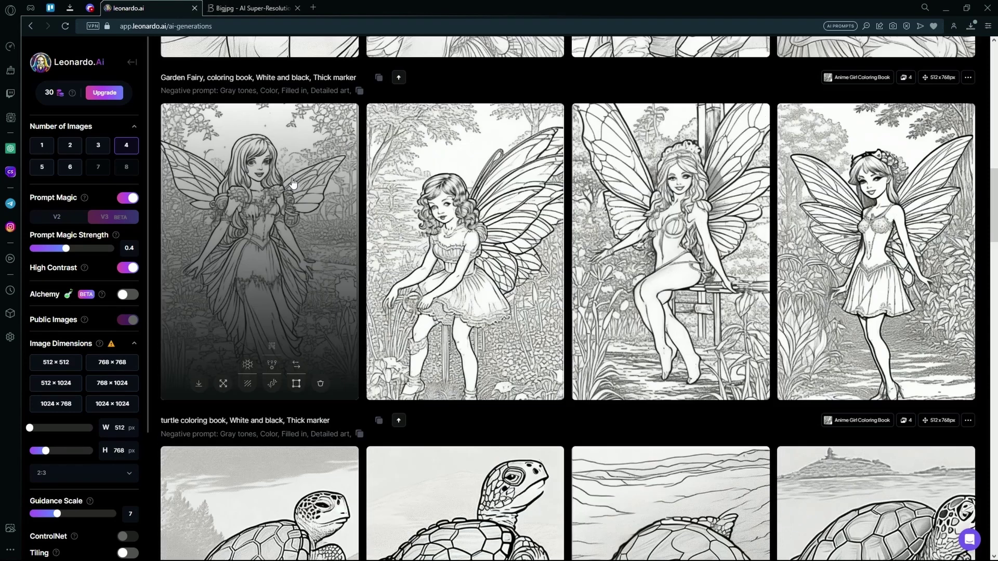
{"action": "scroll", "coordinate": [265, 218], "scroll_direction": "down", "scroll_amount": 6}
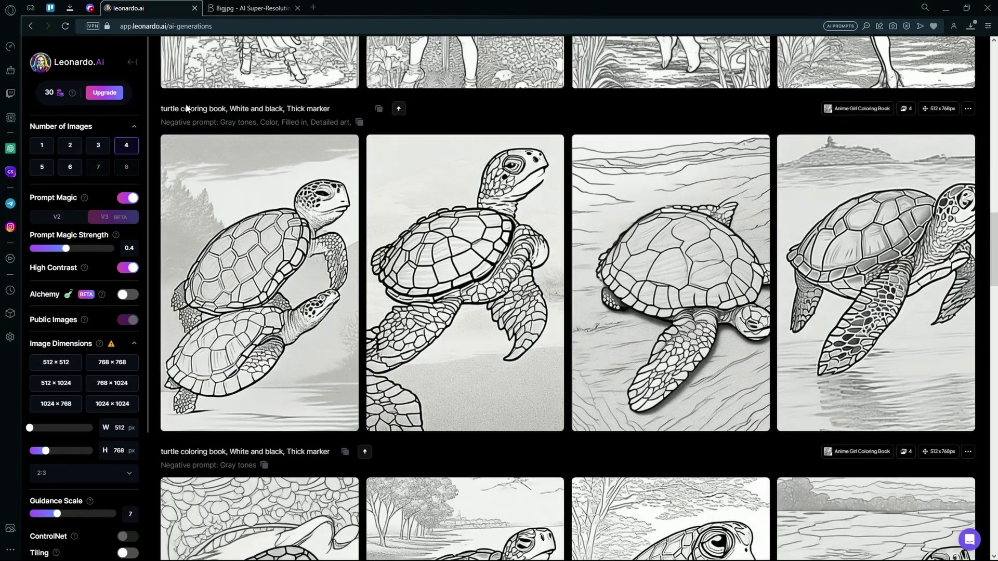
{"action": "left_click_drag", "start_coordinate": [182, 109], "coordinate": [237, 107]}
{"action": "left_click", "coordinate": [237, 107]}
{"action": "left_click_drag", "start_coordinate": [331, 109], "coordinate": [254, 109]}
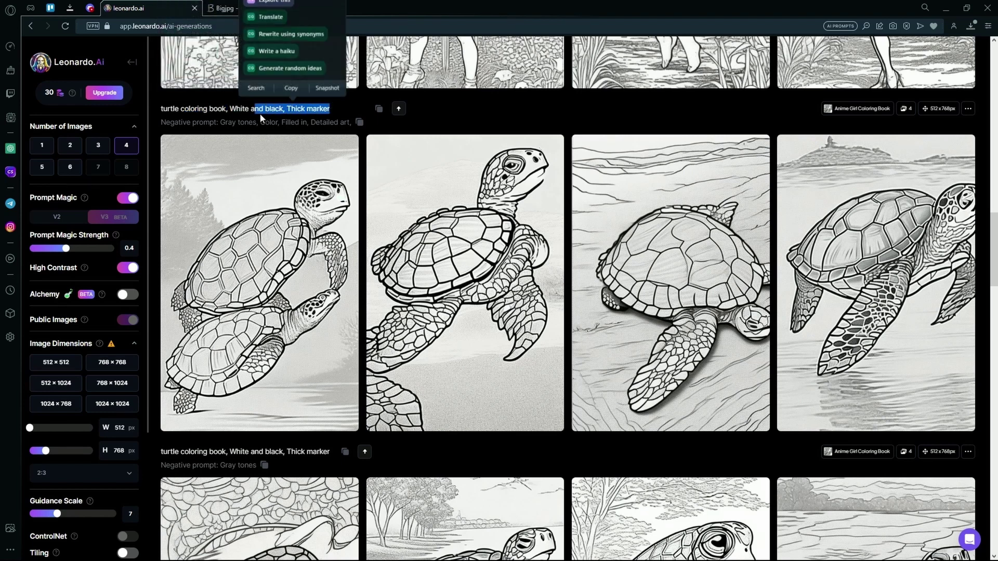
{"action": "left_click", "coordinate": [210, 114]}
{"action": "double_click", "coordinate": [160, 110]}
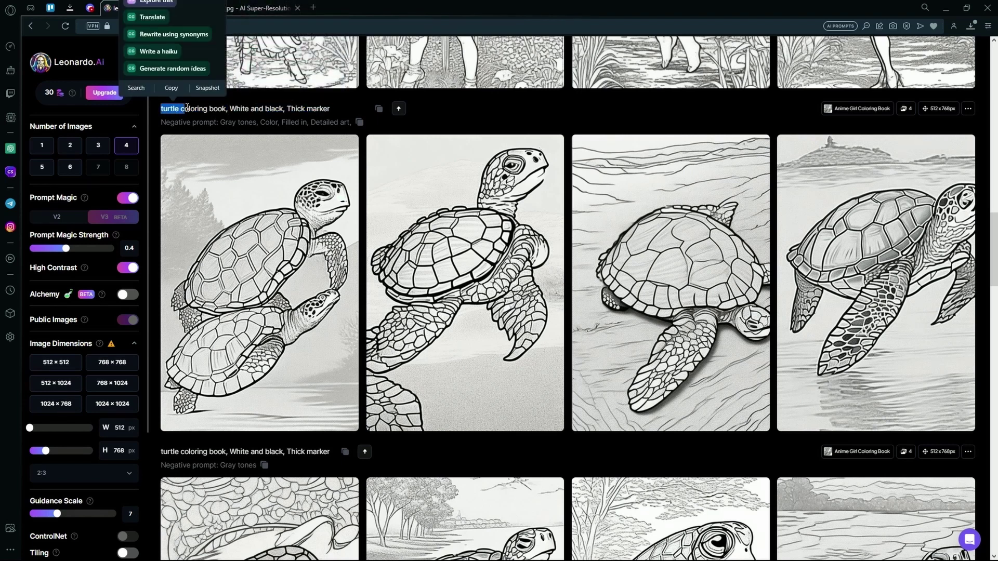
{"action": "left_click", "coordinate": [183, 123]}
{"action": "left_click_drag", "start_coordinate": [210, 123], "coordinate": [352, 125]}
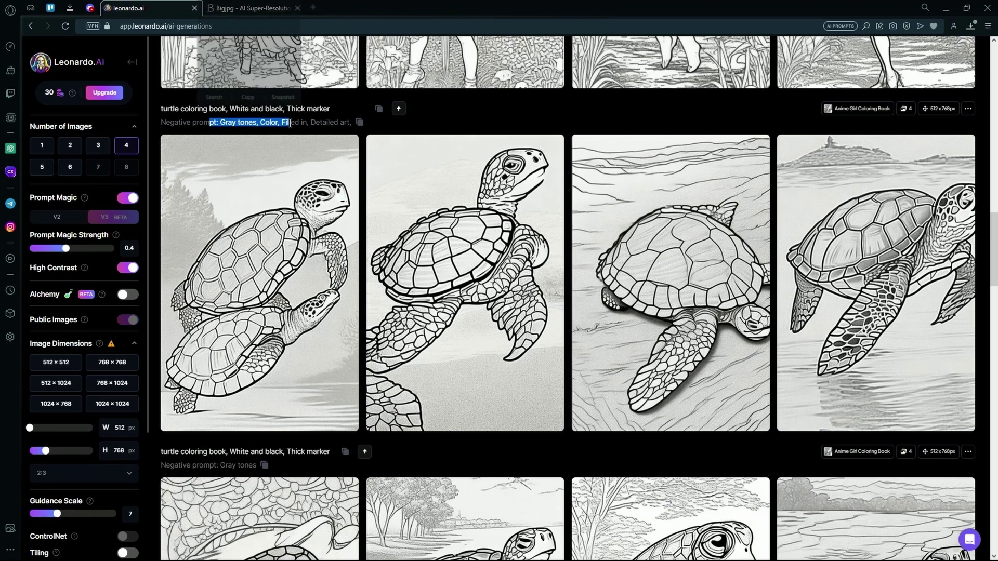
{"action": "left_click", "coordinate": [351, 125]}
{"action": "scroll", "coordinate": [174, 182], "scroll_direction": "down", "scroll_amount": 1}
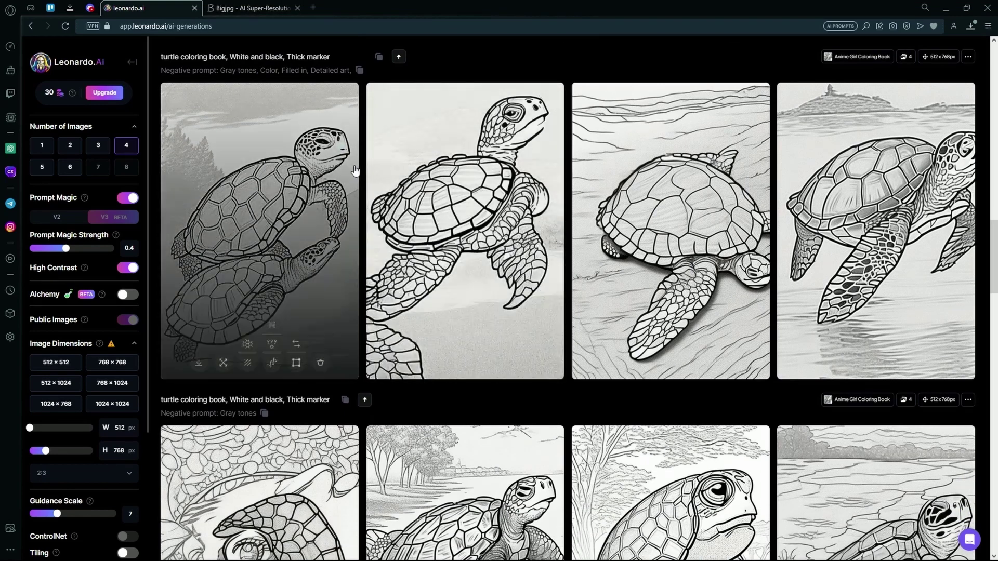
{"action": "scroll", "coordinate": [352, 207], "scroll_direction": "down", "scroll_amount": 3}
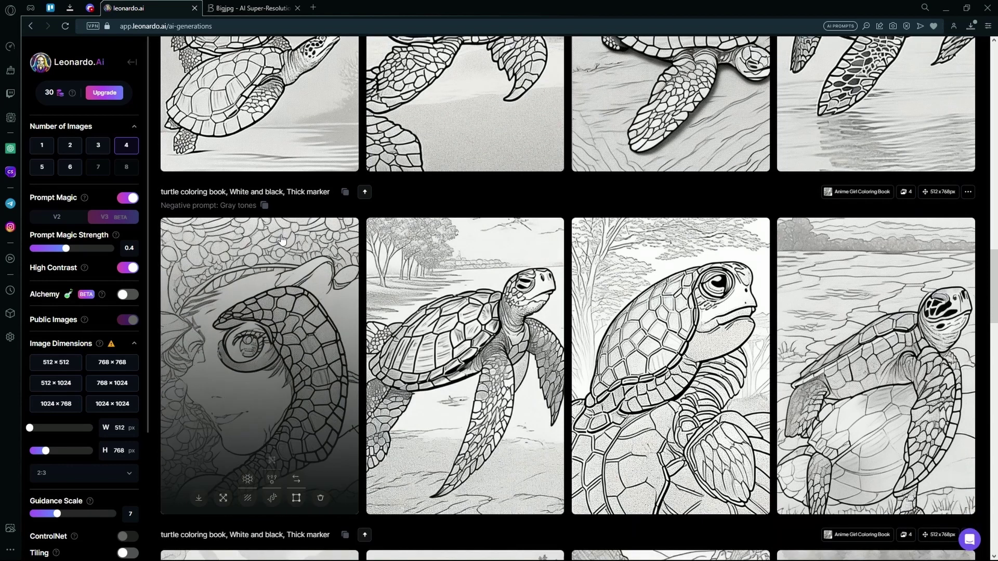
{"action": "left_click_drag", "start_coordinate": [227, 208], "coordinate": [232, 207]}
{"action": "scroll", "coordinate": [396, 227], "scroll_direction": "up", "scroll_amount": 4}
{"action": "scroll", "coordinate": [396, 227], "scroll_direction": "up", "scroll_amount": 15}
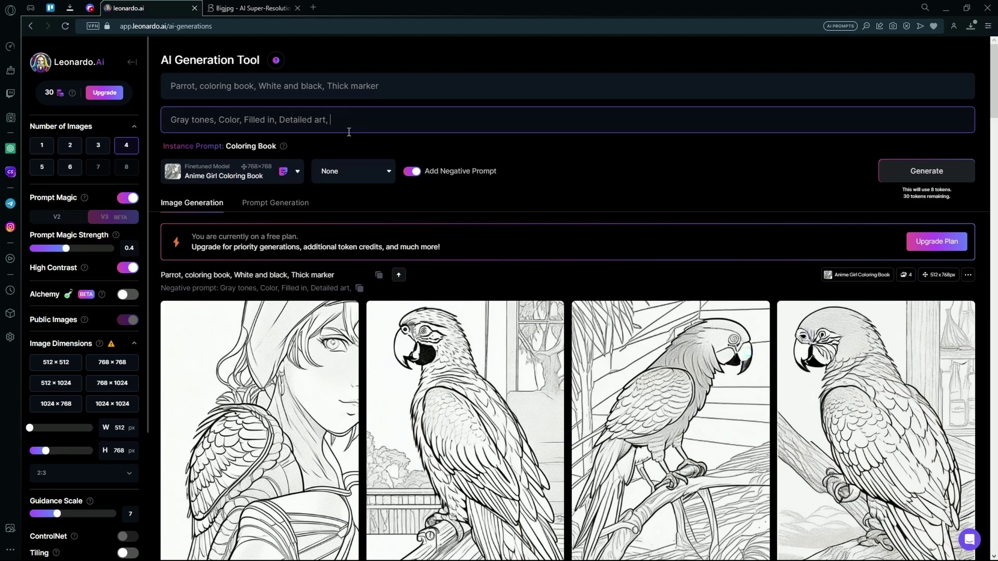
{"action": "left_click_drag", "start_coordinate": [349, 132], "coordinate": [172, 122]}
{"action": "key", "text": "Left"}
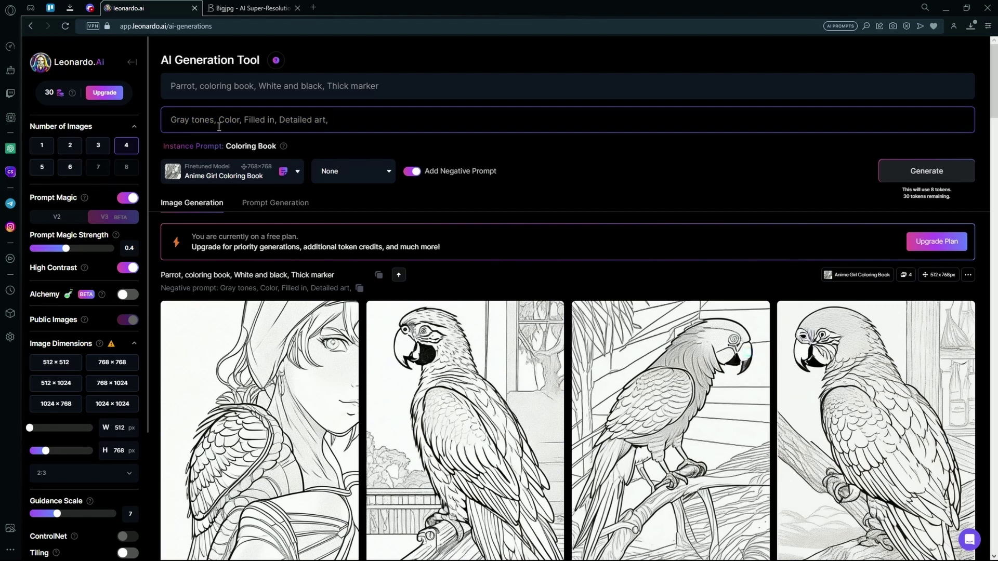